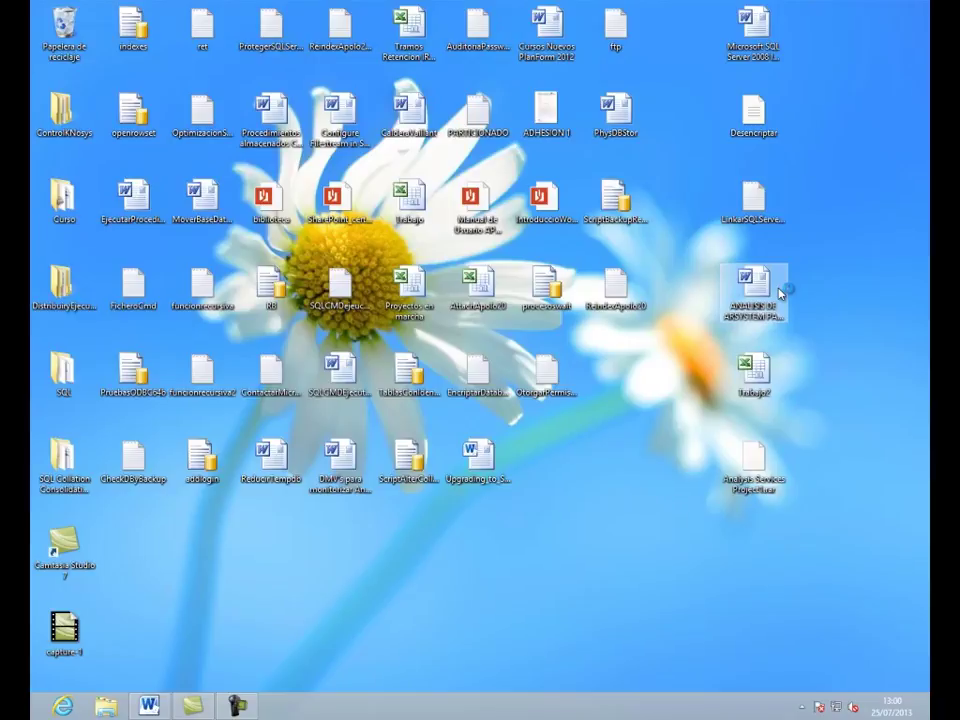
Step: Open SQL Server Management Studio and connect to WIN-BONAN\SQLEXPRESS with the sa login, entering the account password
key("super")
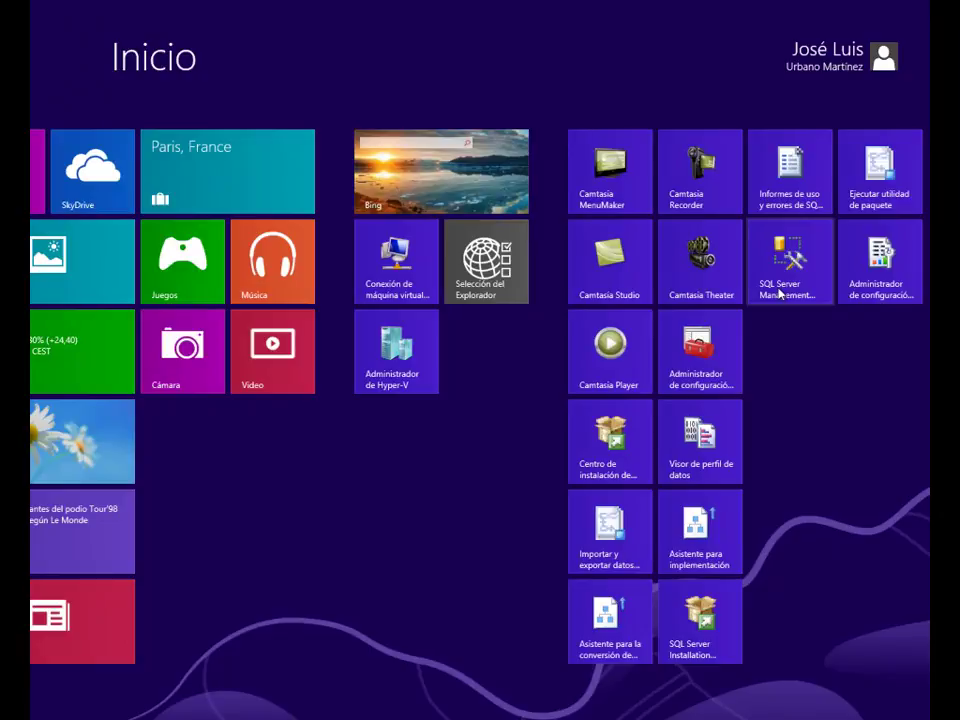
left_click(780, 290)
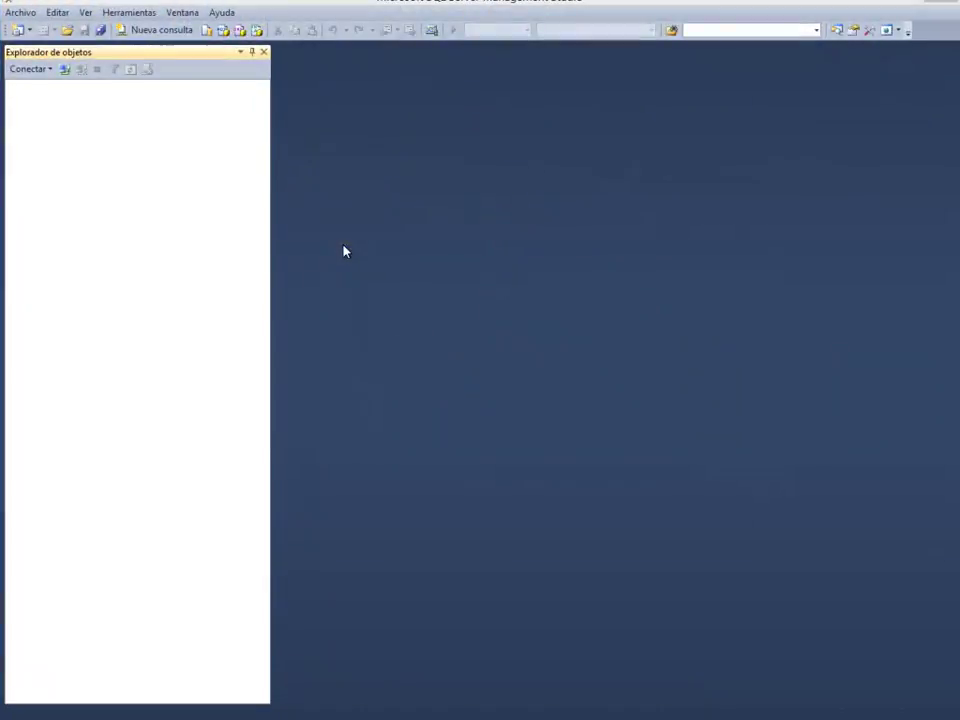
left_click(473, 335)
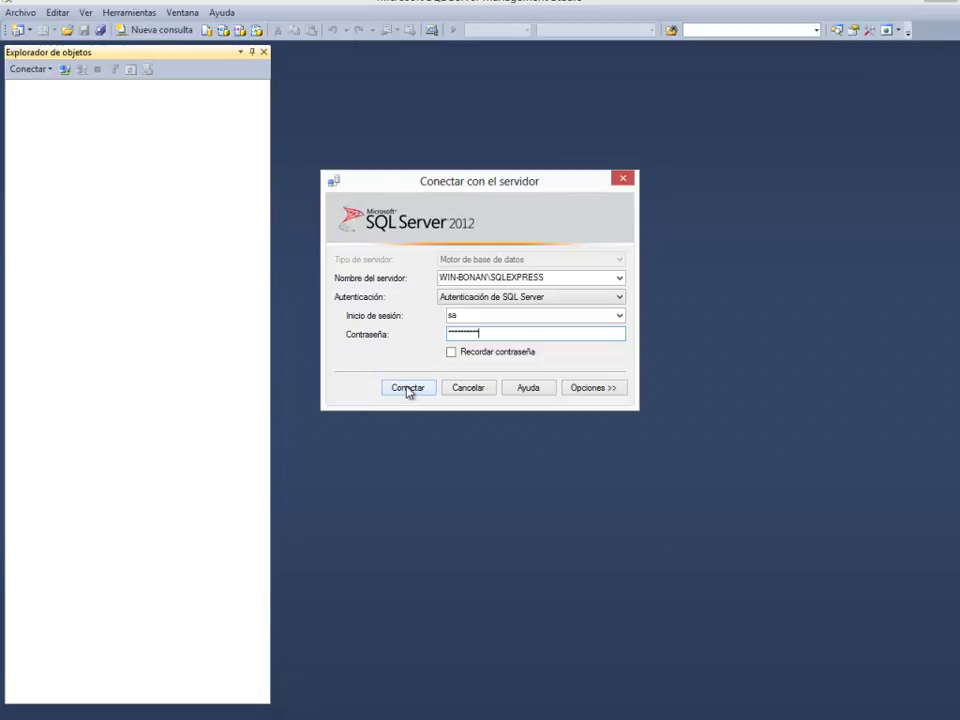
left_click(408, 389)
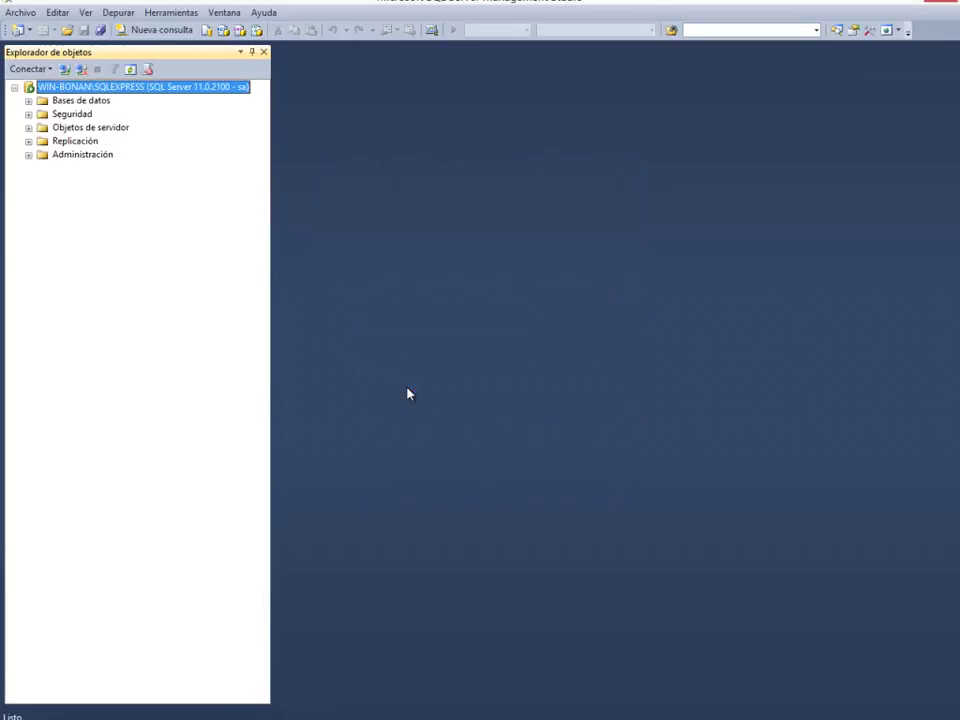
Step: Start a new database under Bases de datos and name it CursoLab1
left_click(29, 101)
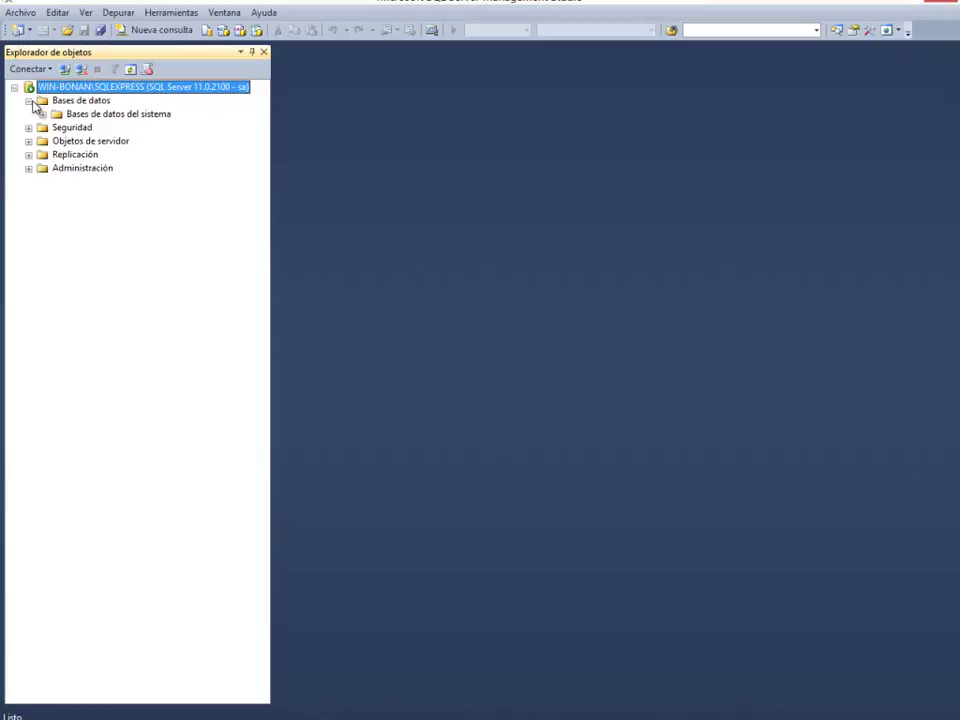
right_click(80, 104)
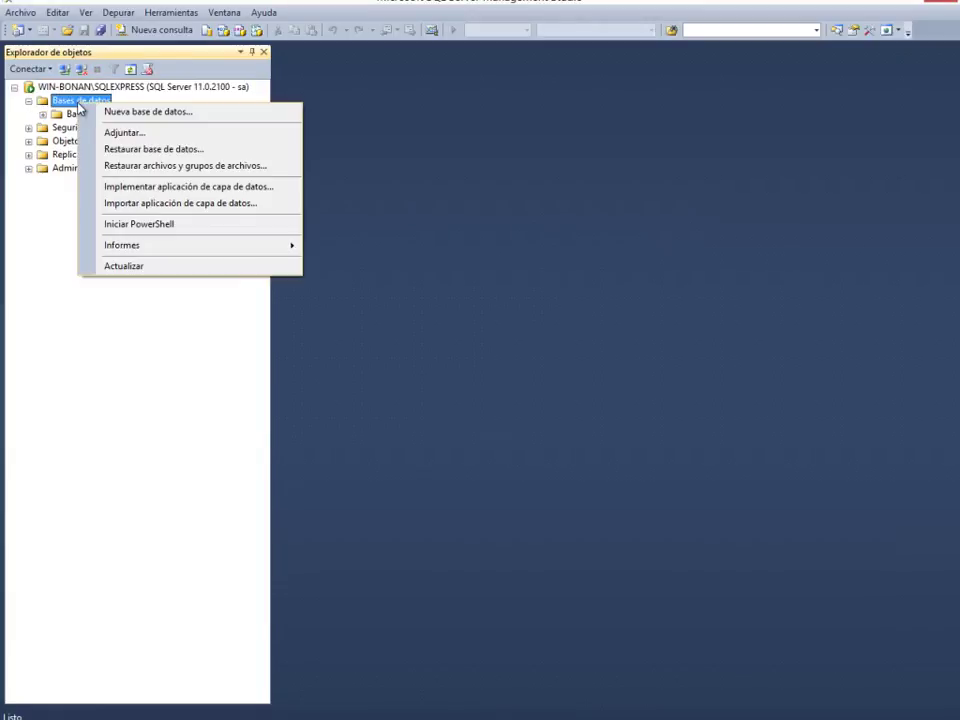
left_click(131, 113)
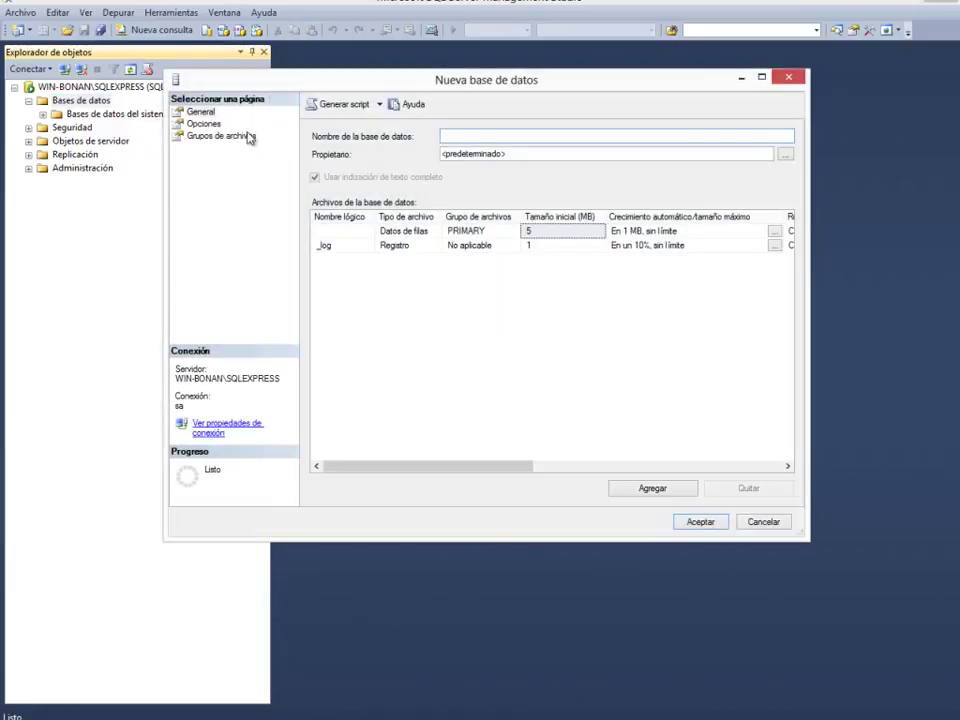
left_click_drag(439, 81, 441, 136)
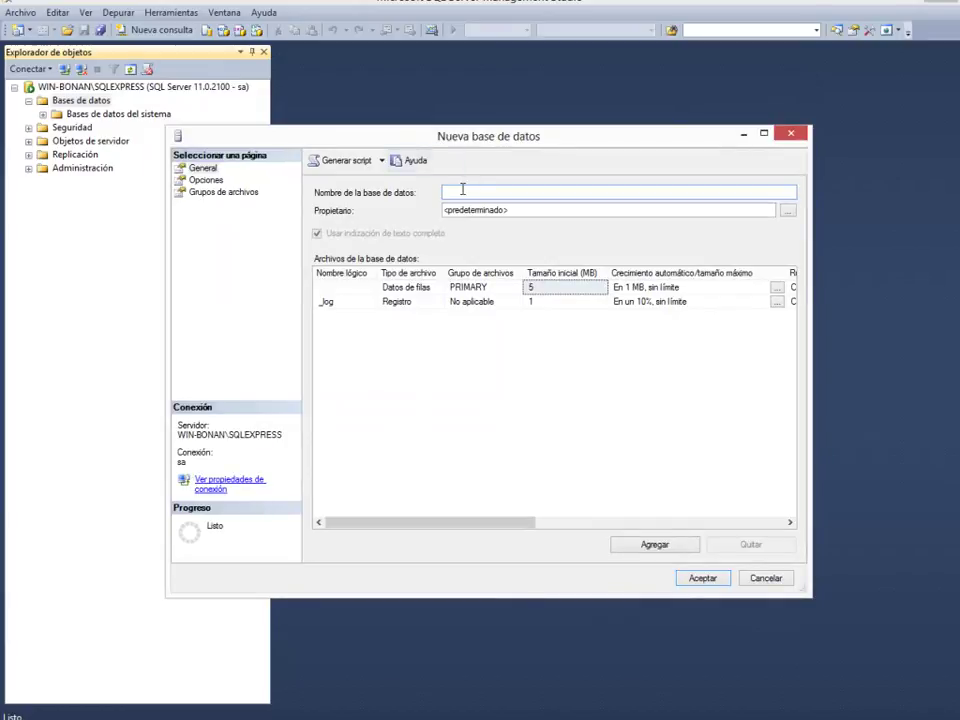
type("CursoLab")
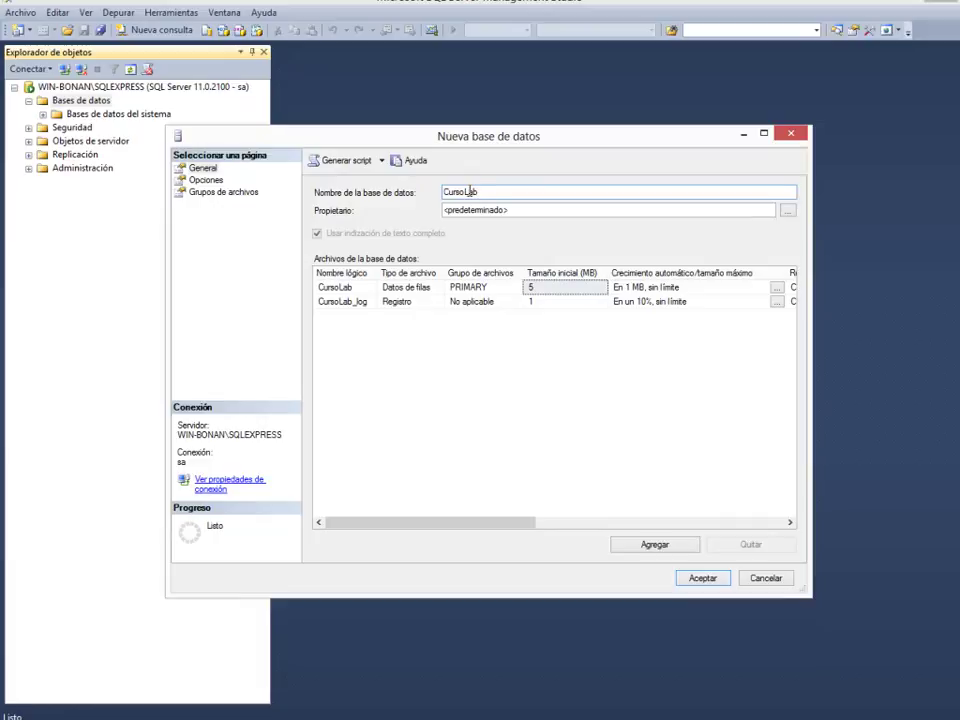
type("1")
Step: Widen the logical name column and rename the row data file's logical name to CursoLab1_dat
left_click_drag(378, 273, 395, 273)
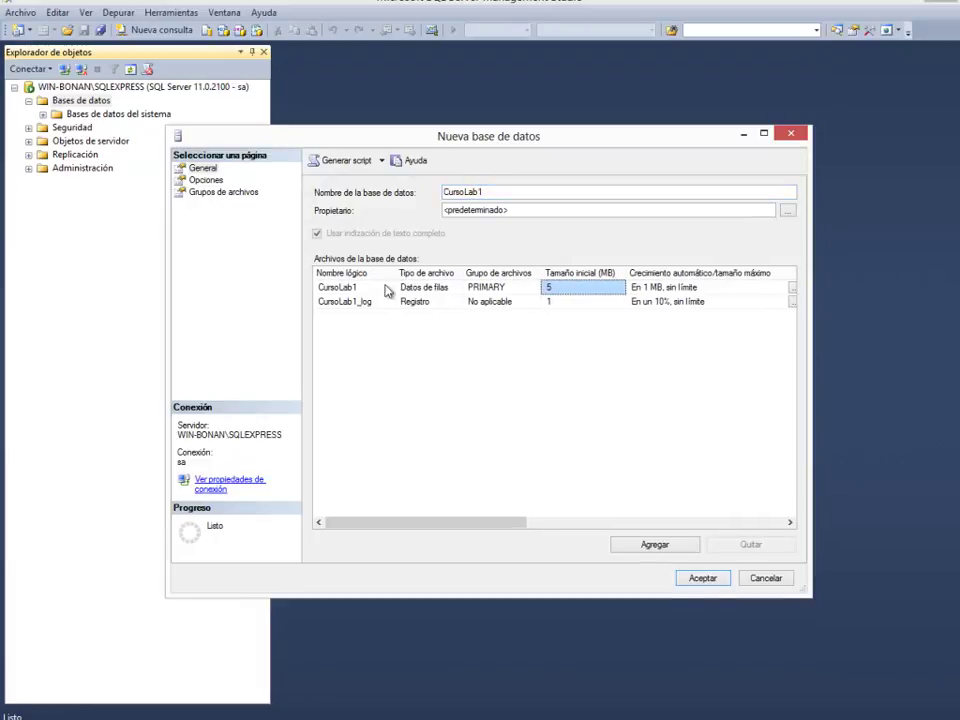
left_click(380, 289)
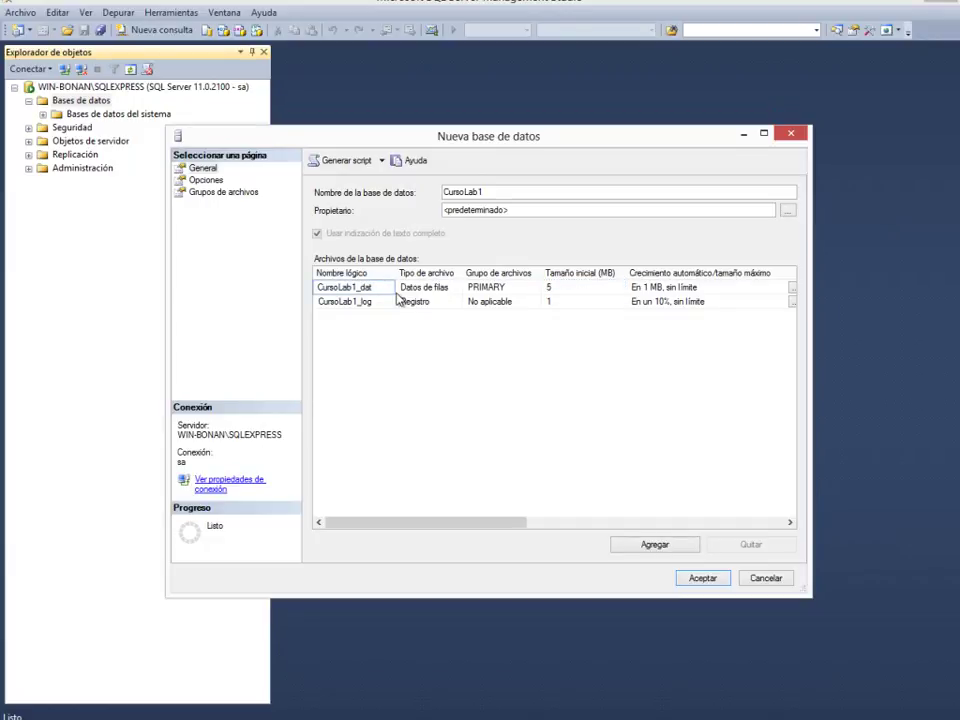
left_click(521, 288)
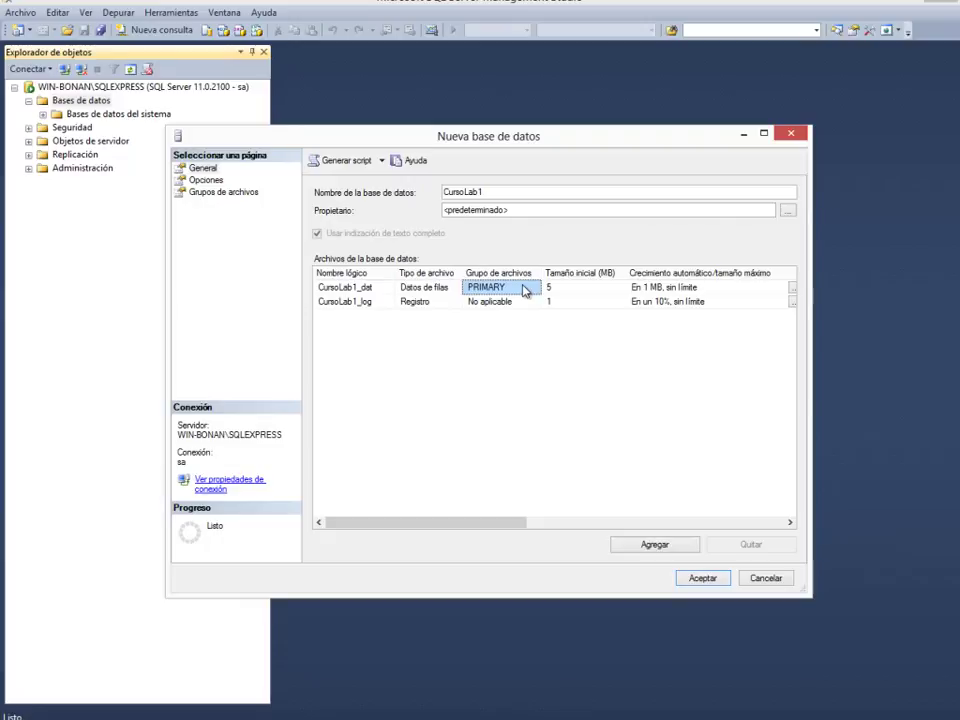
left_click(585, 289)
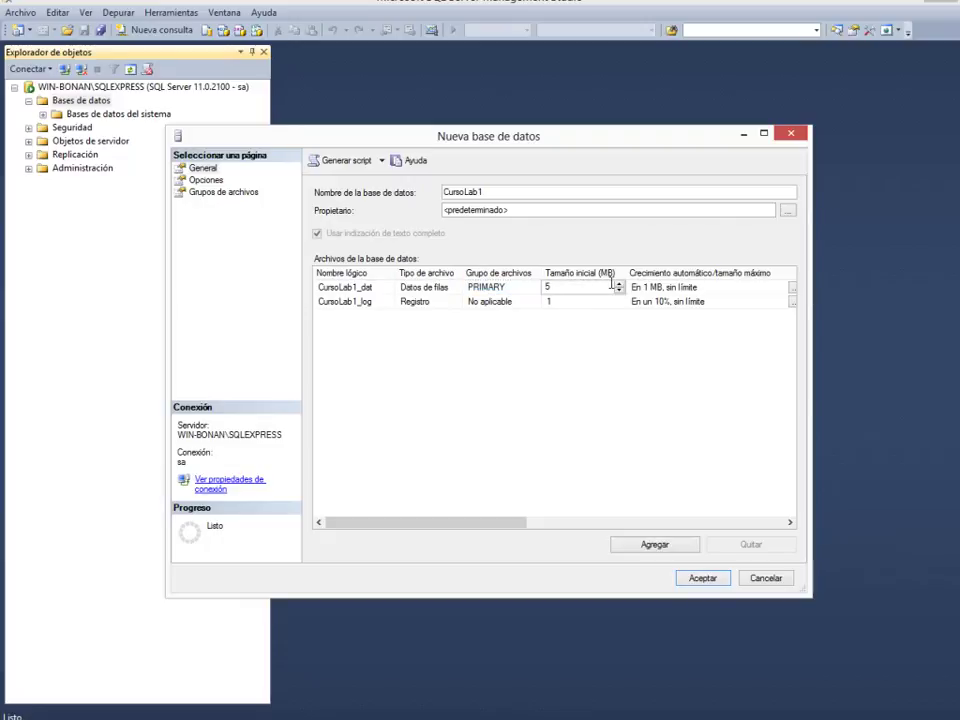
Step: Examine the data file's autogrowth options: growth in percentage or megabytes, limited or unlimited maximum size, and growth enabled or disabled
left_click_drag(506, 529, 561, 531)
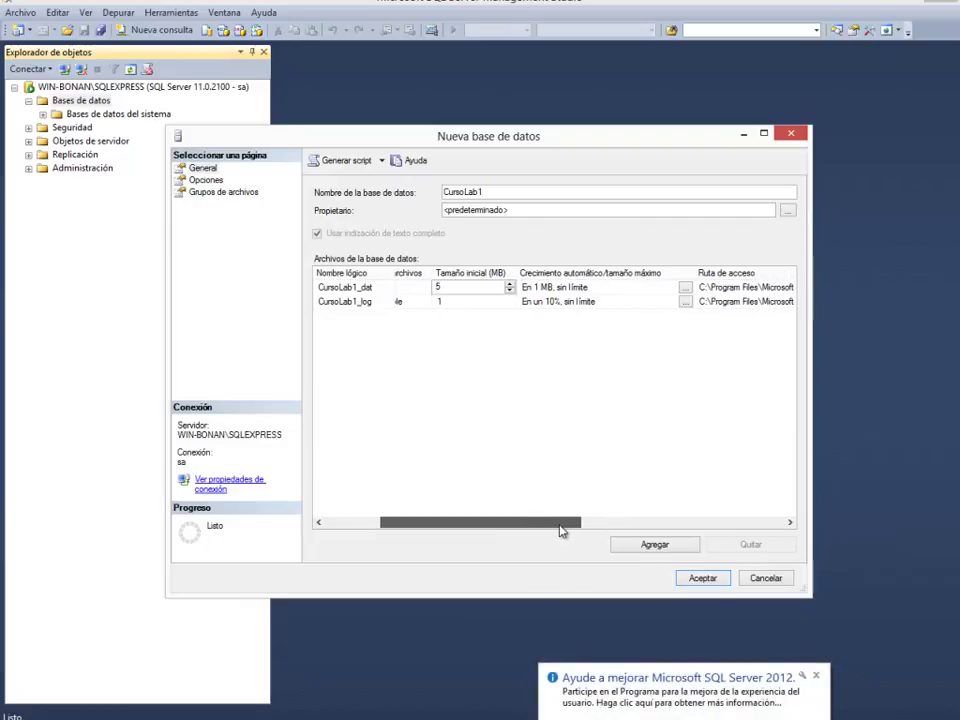
left_click(686, 288)
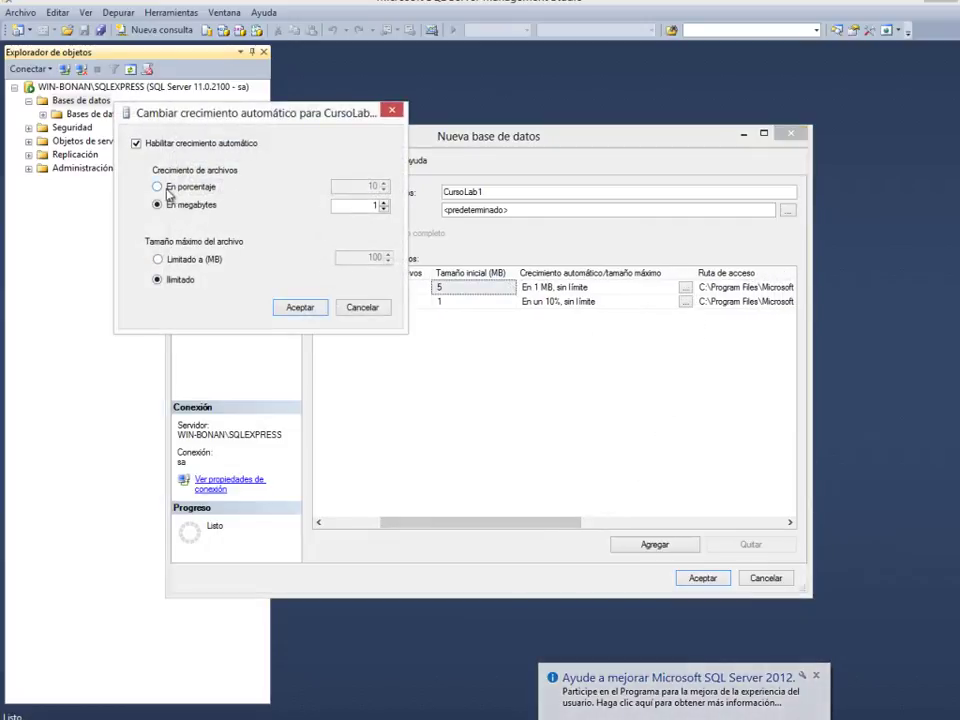
left_click(158, 188)
left_click(159, 206)
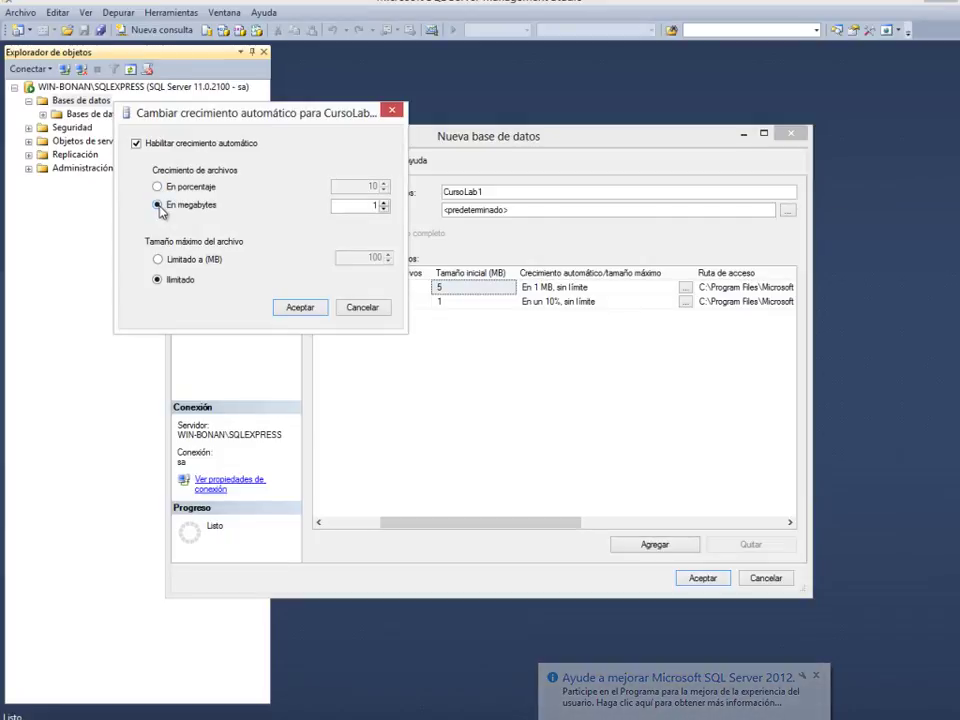
left_click(159, 262)
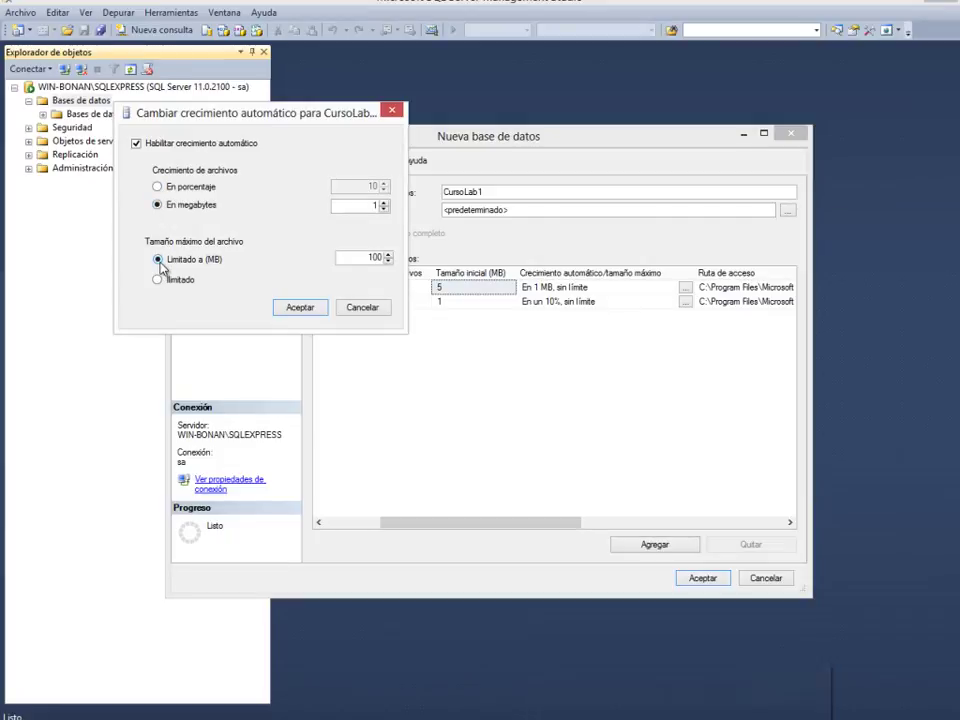
left_click(157, 280)
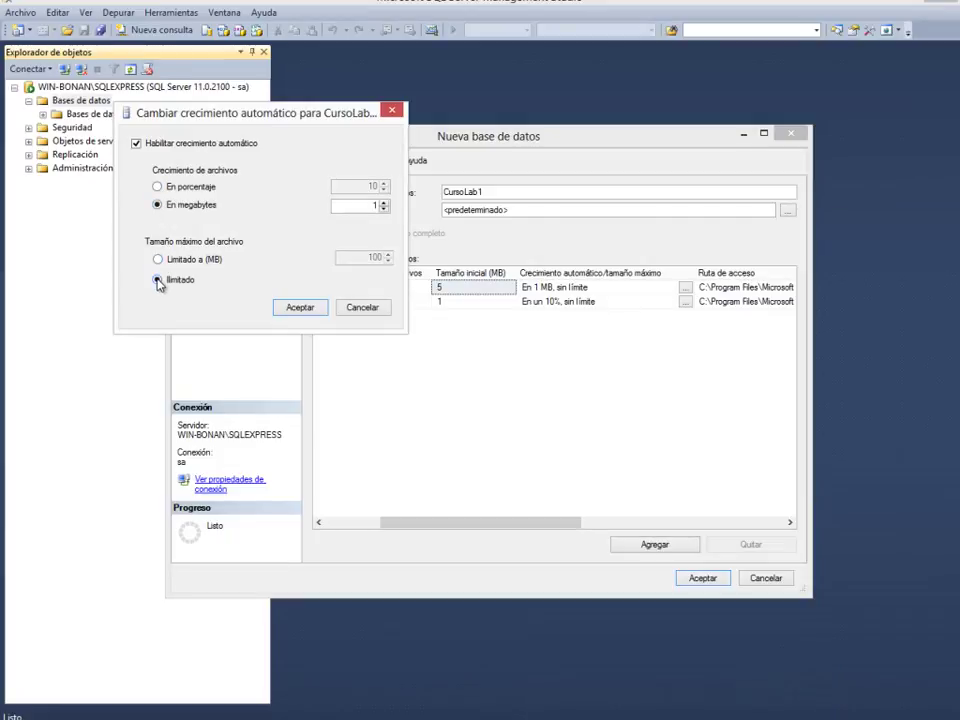
left_click(137, 145)
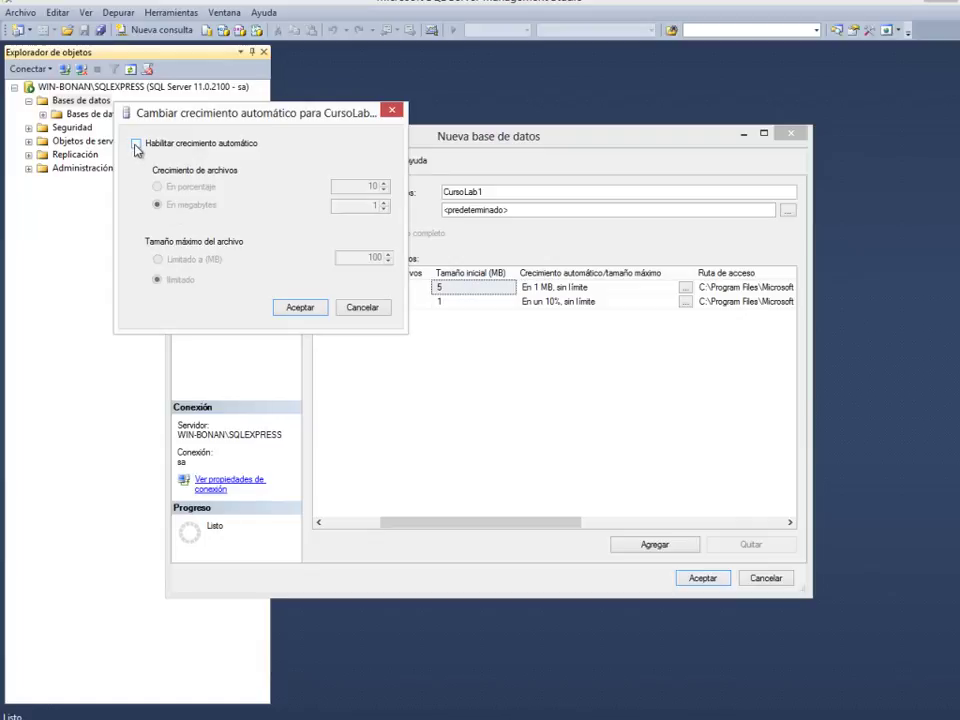
left_click(137, 145)
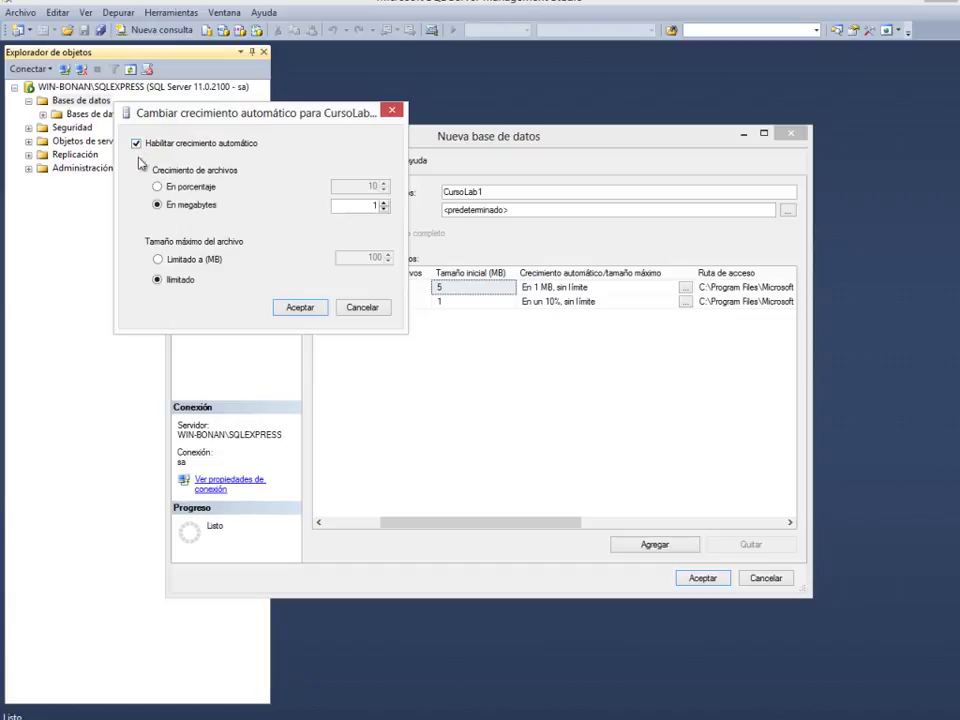
left_click(362, 308)
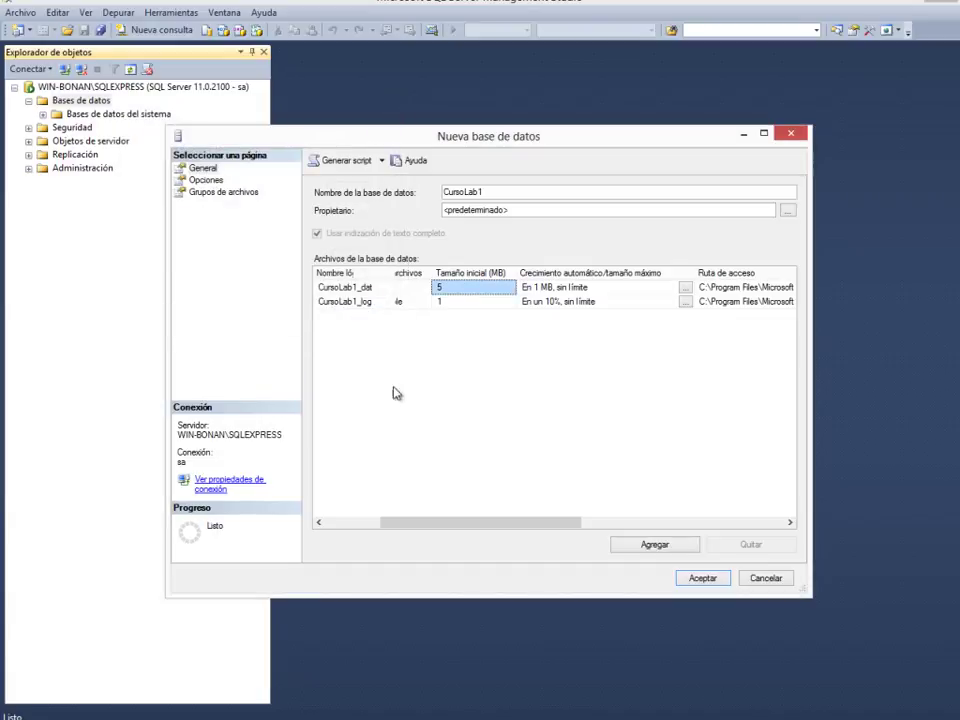
Step: Examine the same autogrowth and maximum size options for the log file CursoLab1_log, leaving without applying changes
left_click(687, 304)
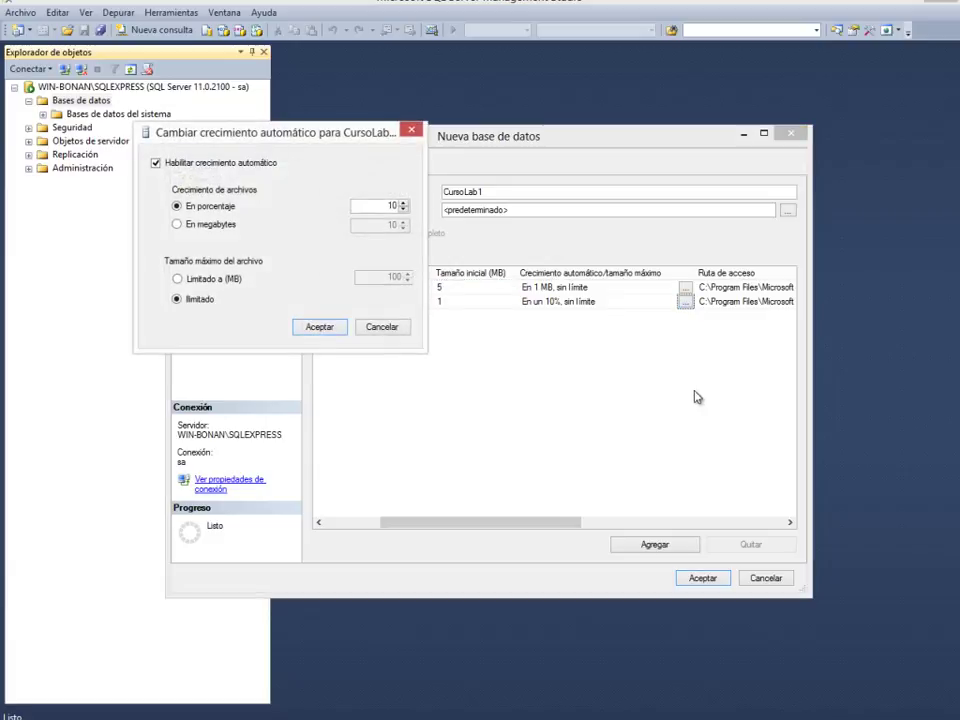
left_click(178, 225)
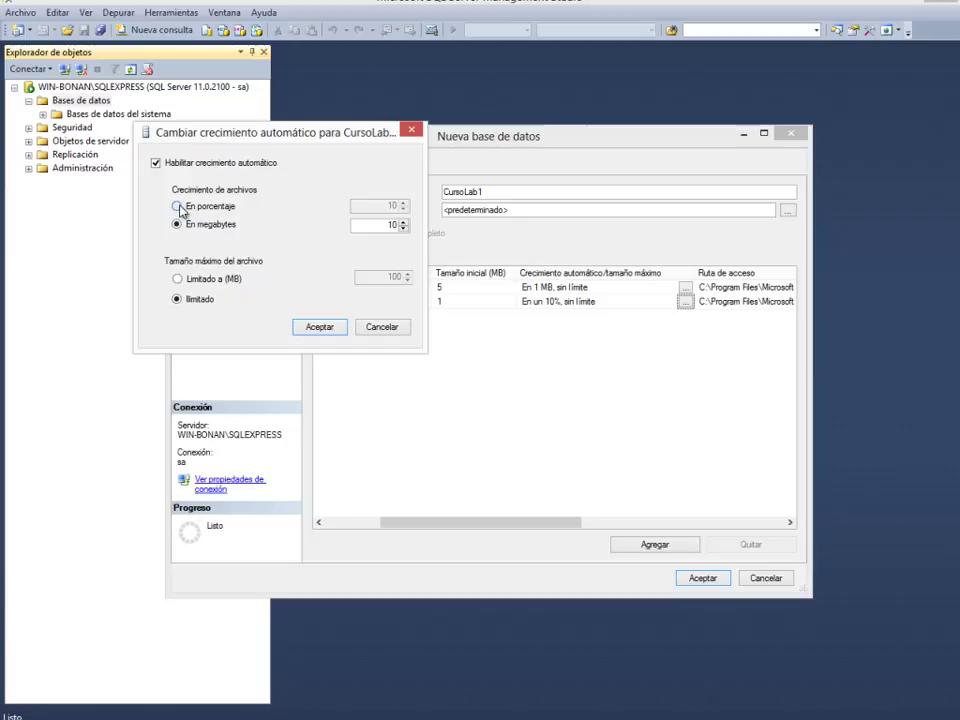
left_click(177, 206)
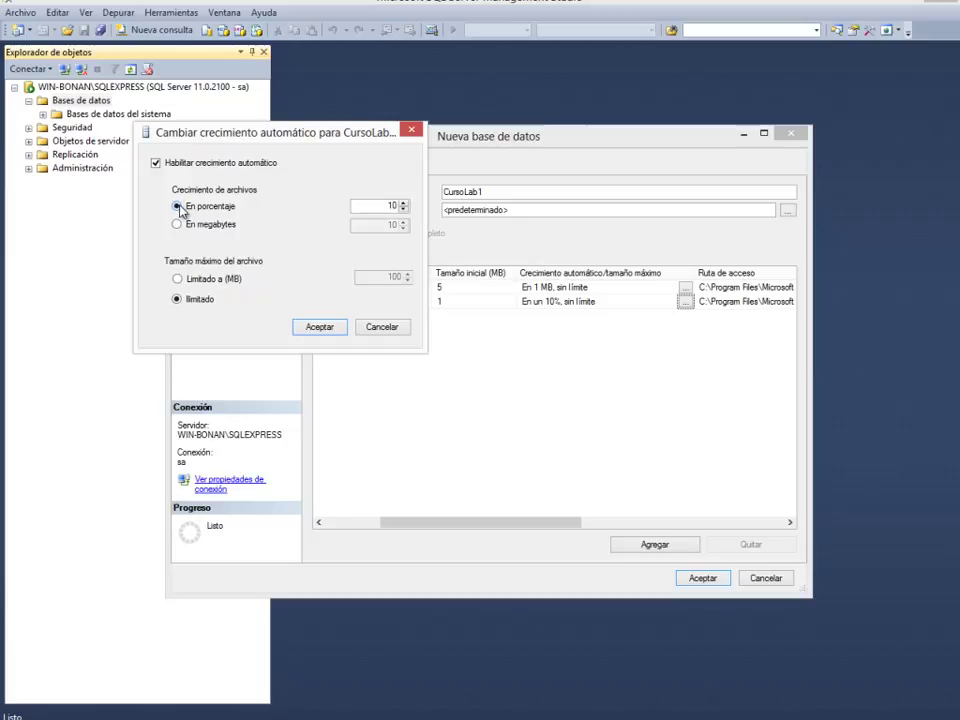
left_click(178, 280)
left_click(178, 301)
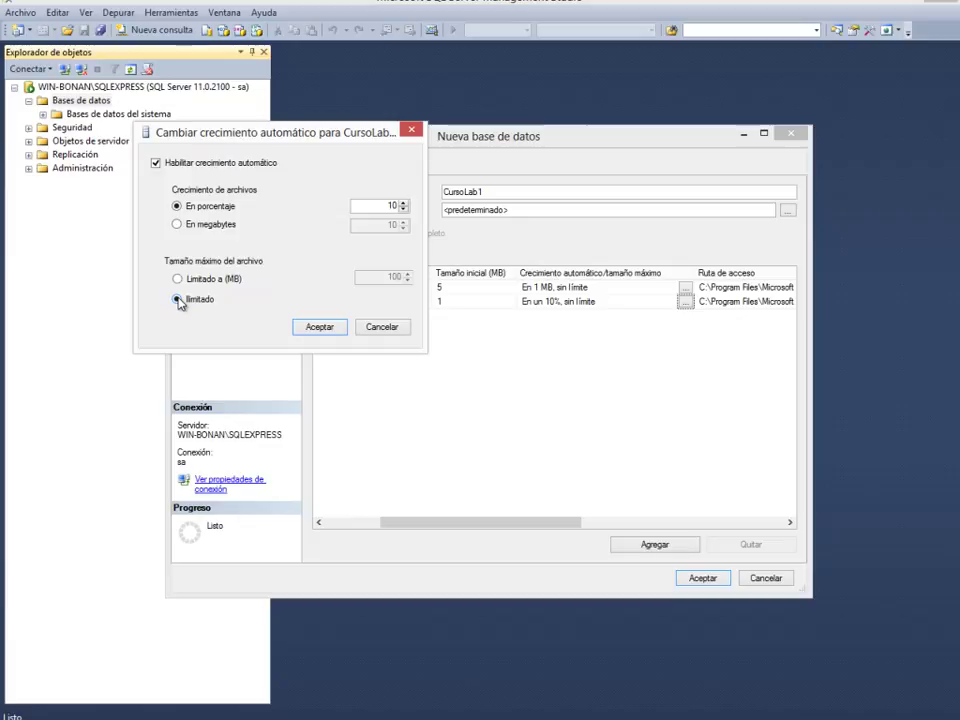
left_click(156, 164)
left_click(156, 164)
left_click(383, 329)
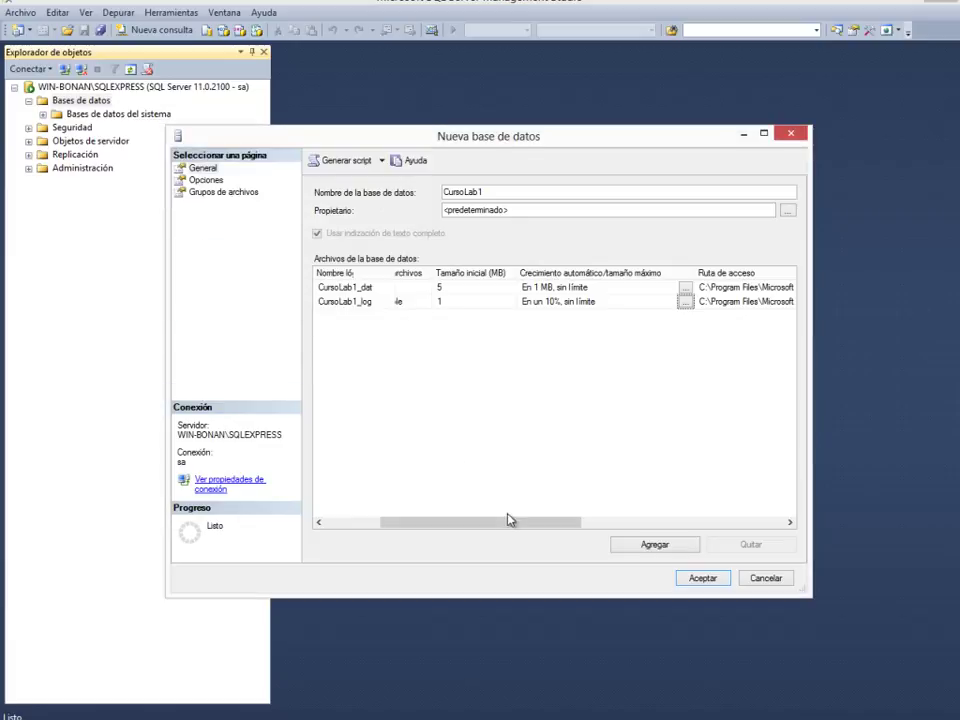
Step: Set the path of both the data file and the log file to C:\apli\Data
left_click_drag(508, 521, 624, 525)
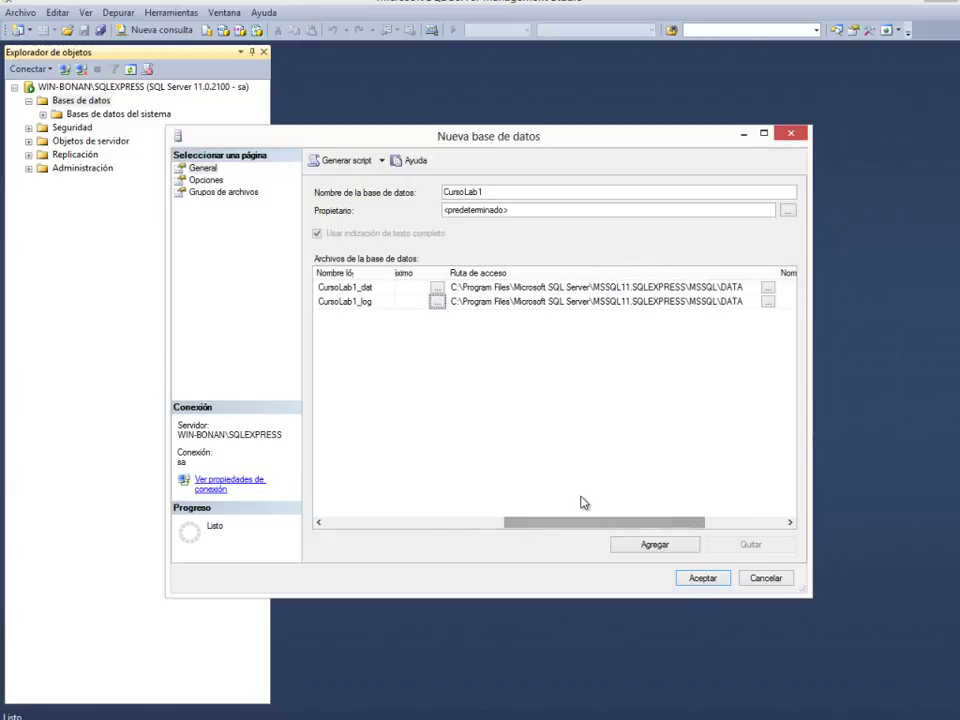
left_click(769, 303)
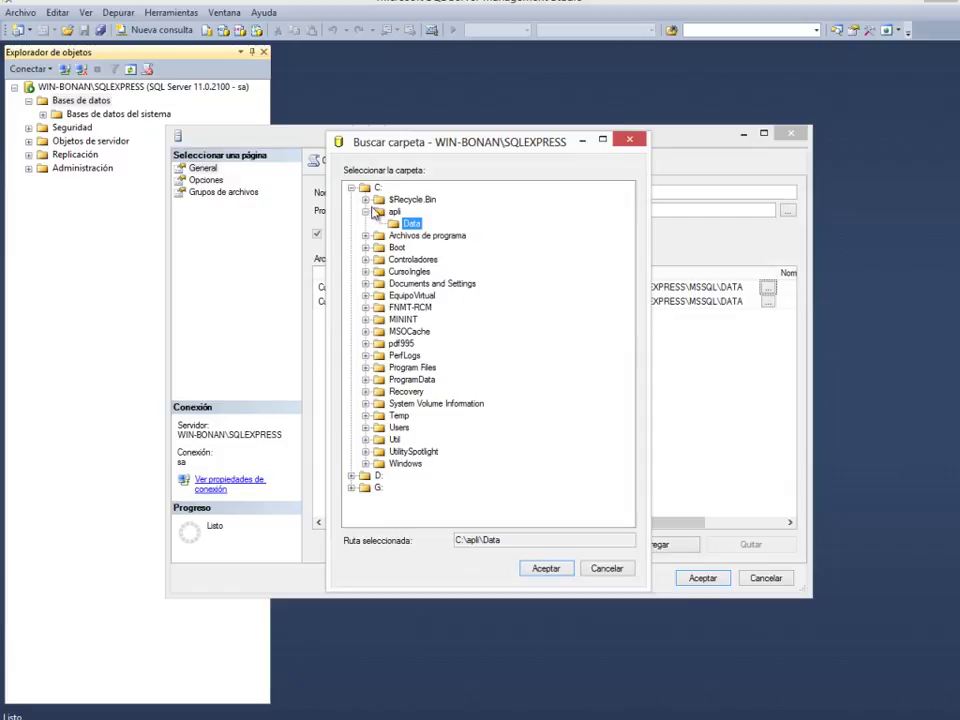
key("BackSpace")
key("BackSpace")
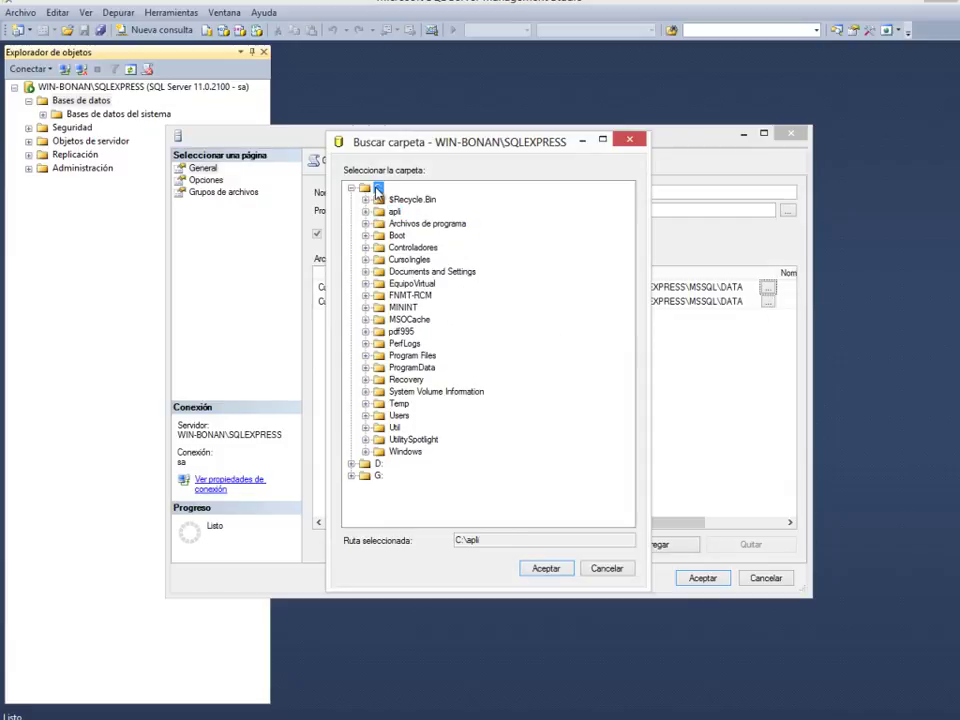
left_click(411, 223)
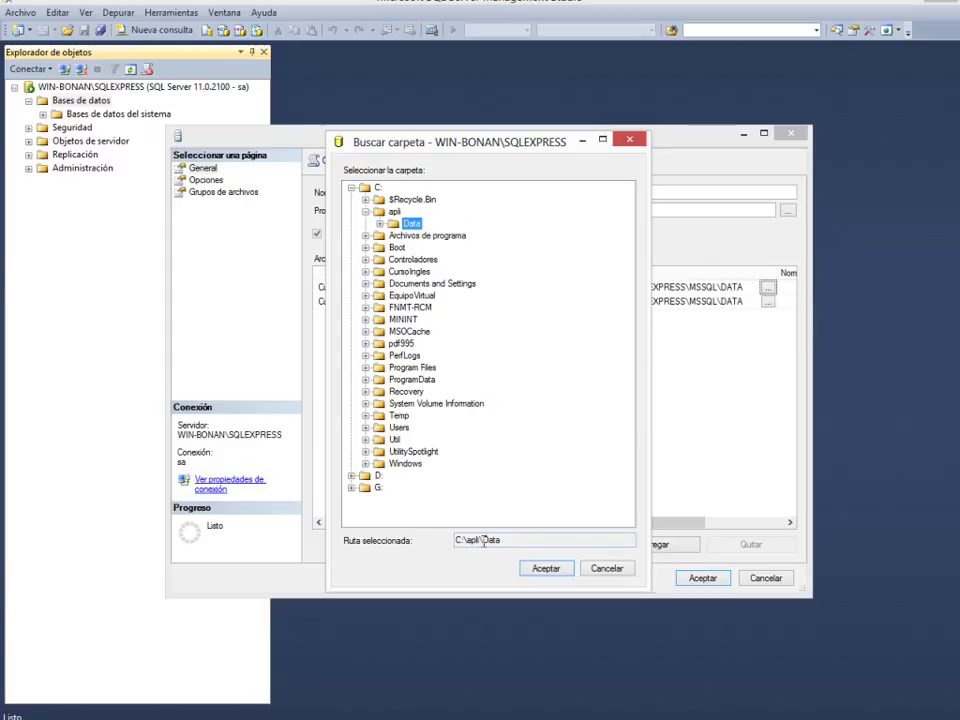
left_click(544, 568)
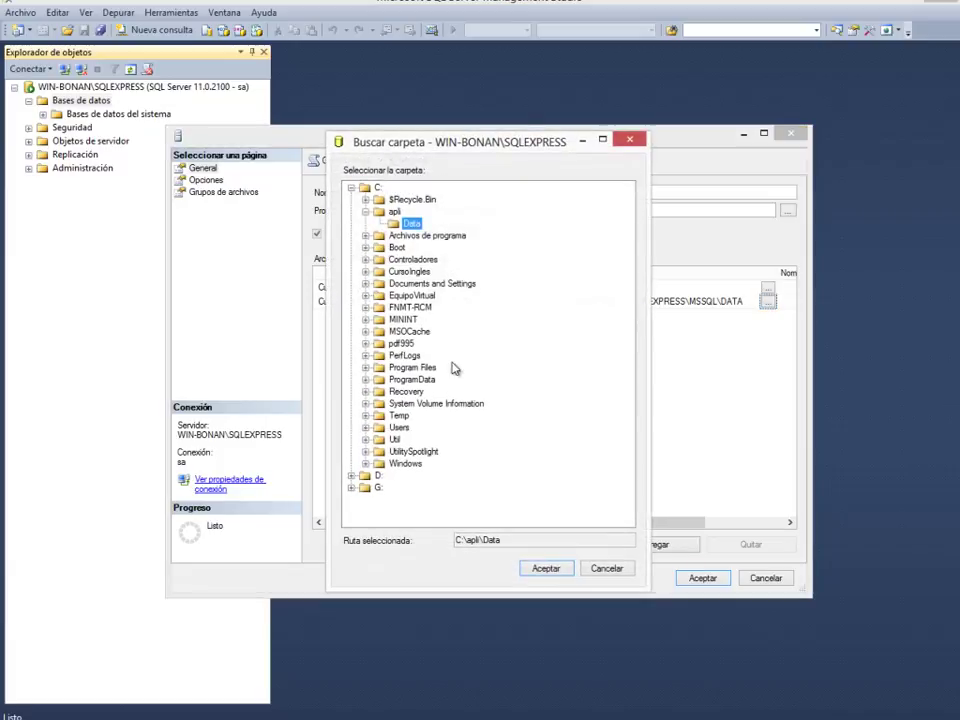
left_click(540, 570)
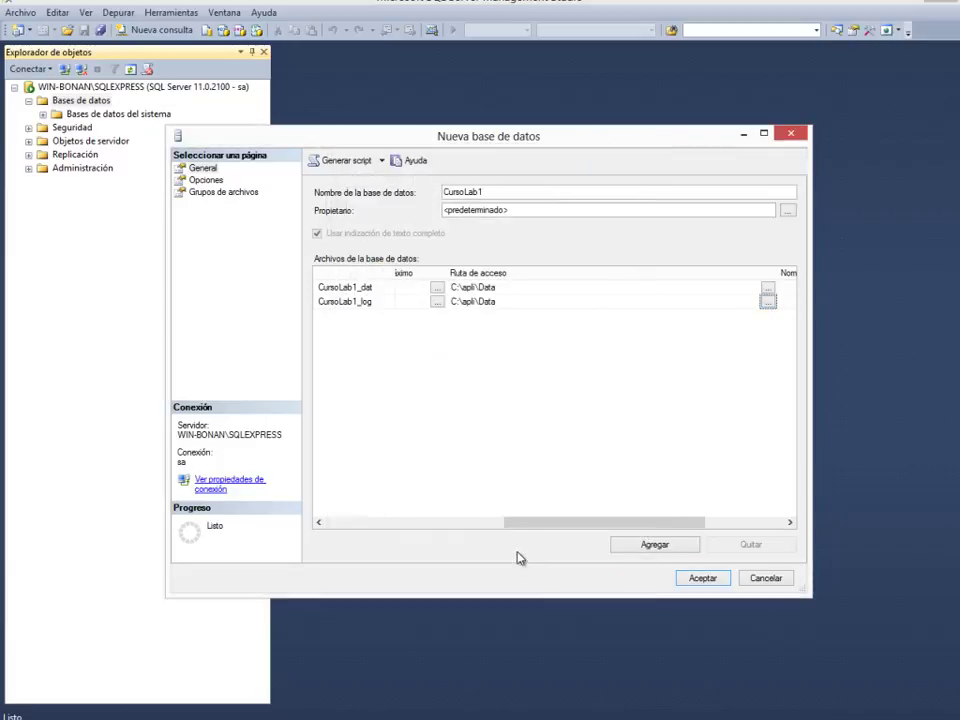
Step: Set the physical file names to CursoLab1_dat for the data file and CursoLab1_log for the log file
left_click_drag(531, 523, 617, 490)
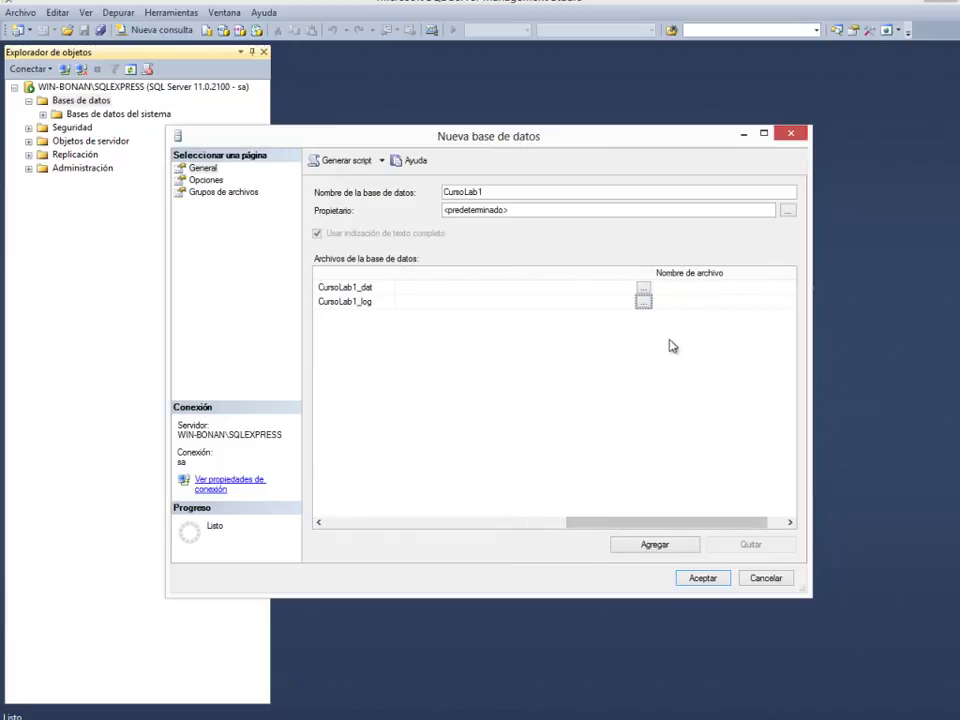
left_click(684, 287)
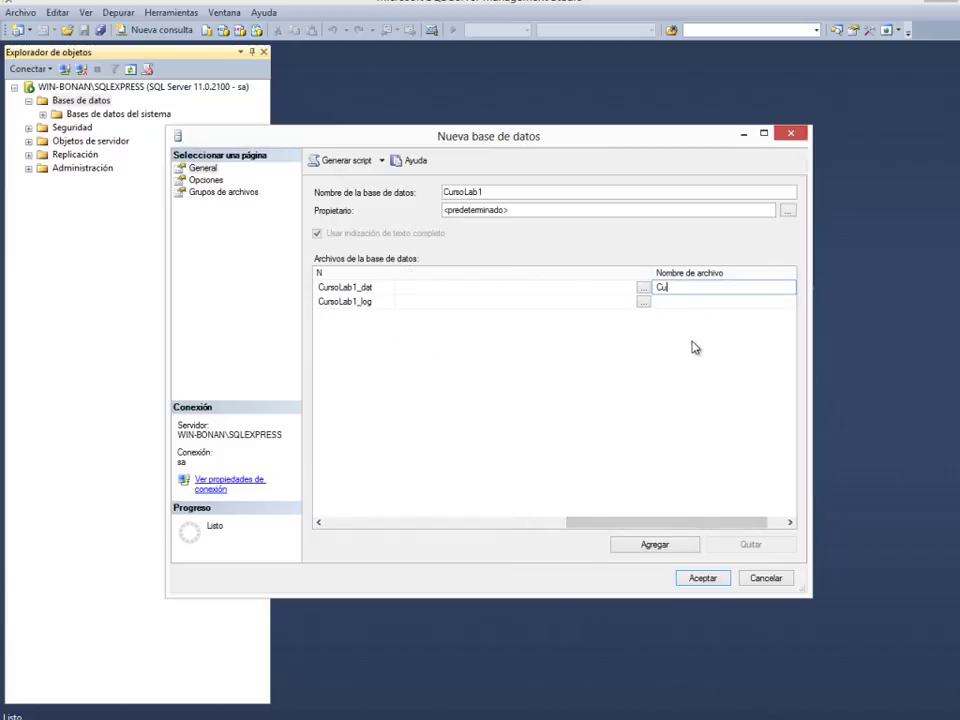
type("CursoLab1_dat")
key("Return")
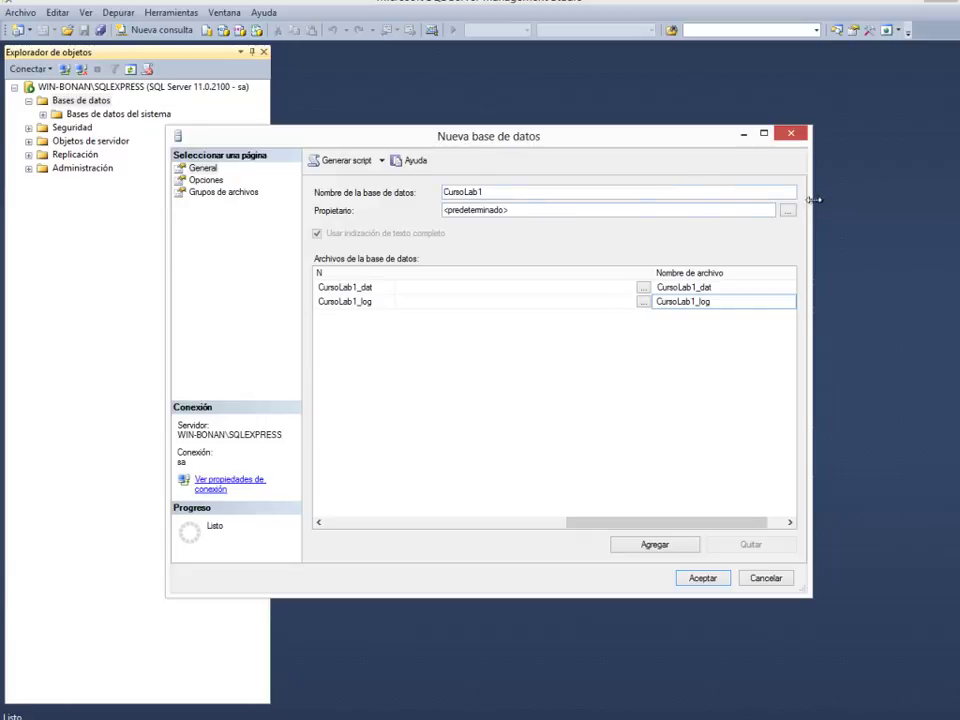
Step: Examine the collations and recovery models available in the new database's options
left_click(517, 210)
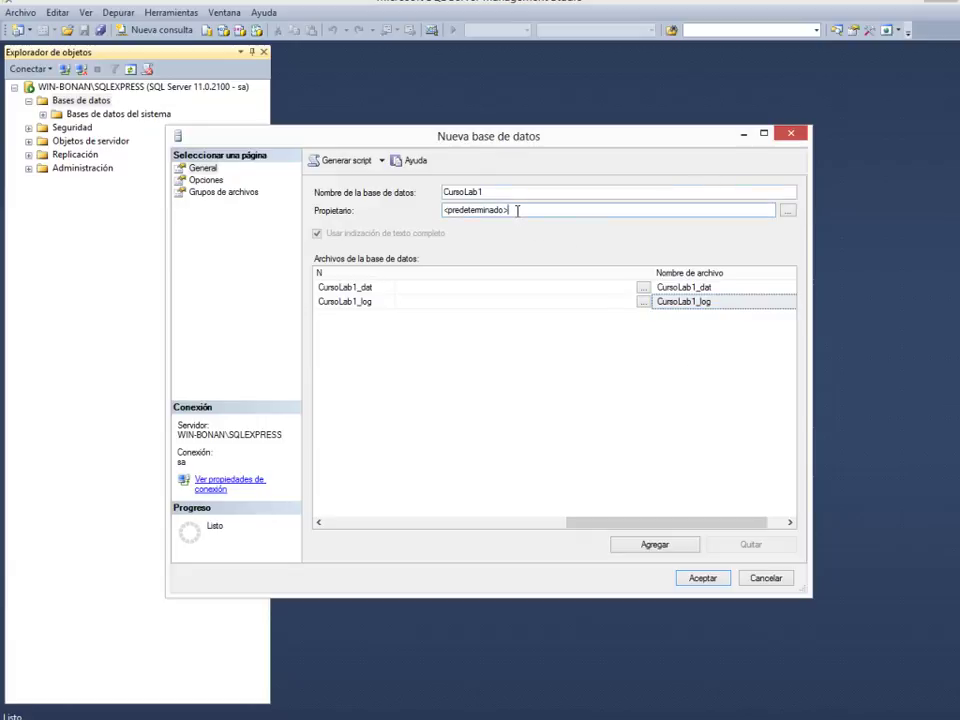
left_click_drag(658, 523, 396, 521)
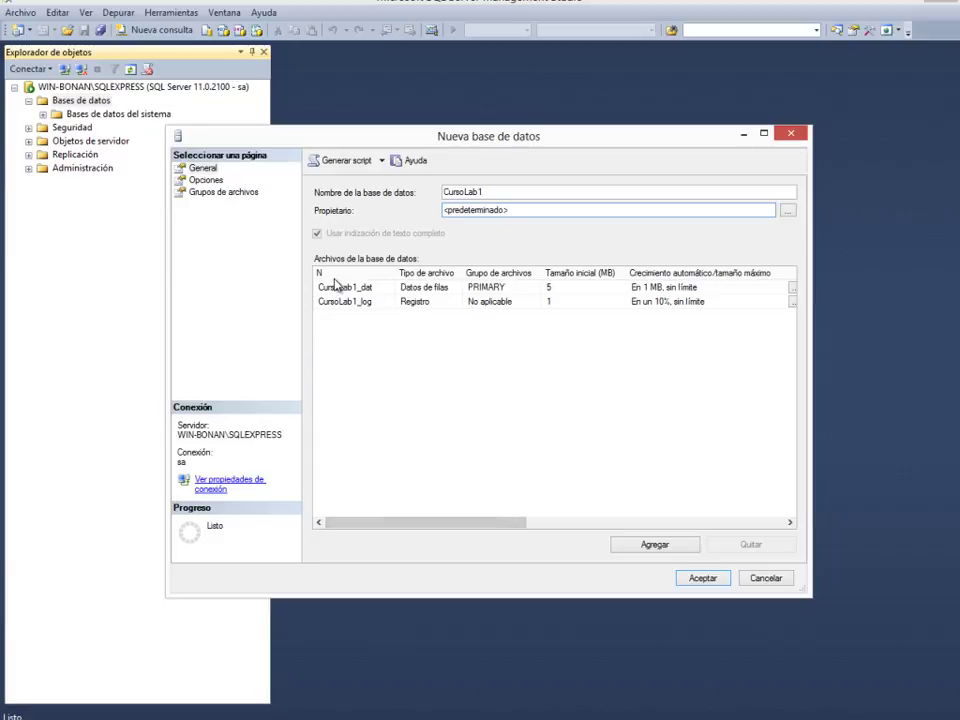
left_click(205, 180)
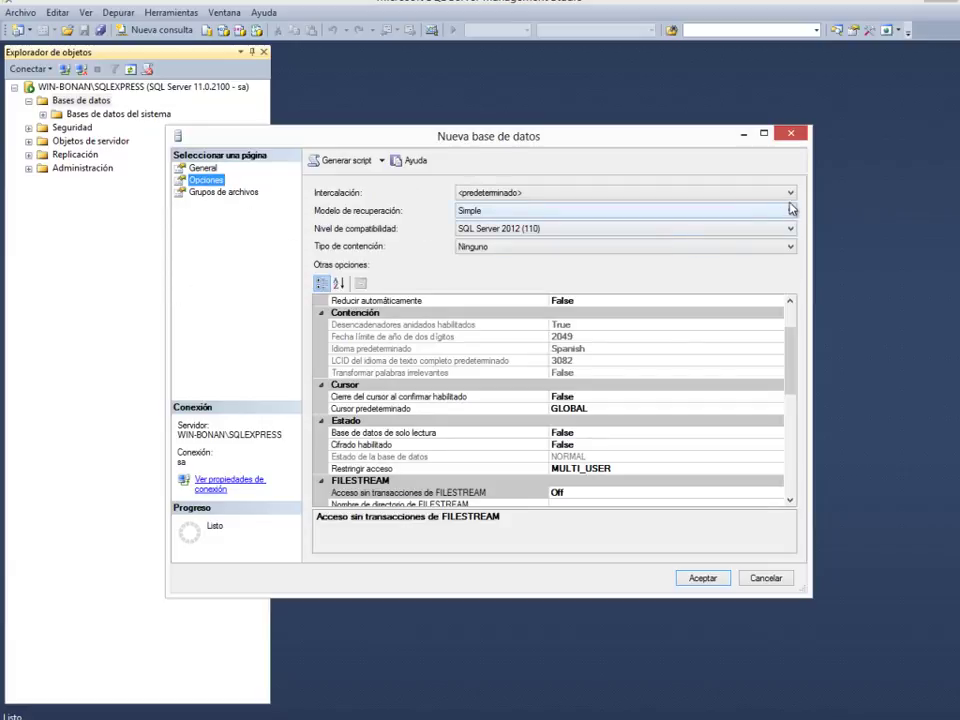
left_click(790, 194)
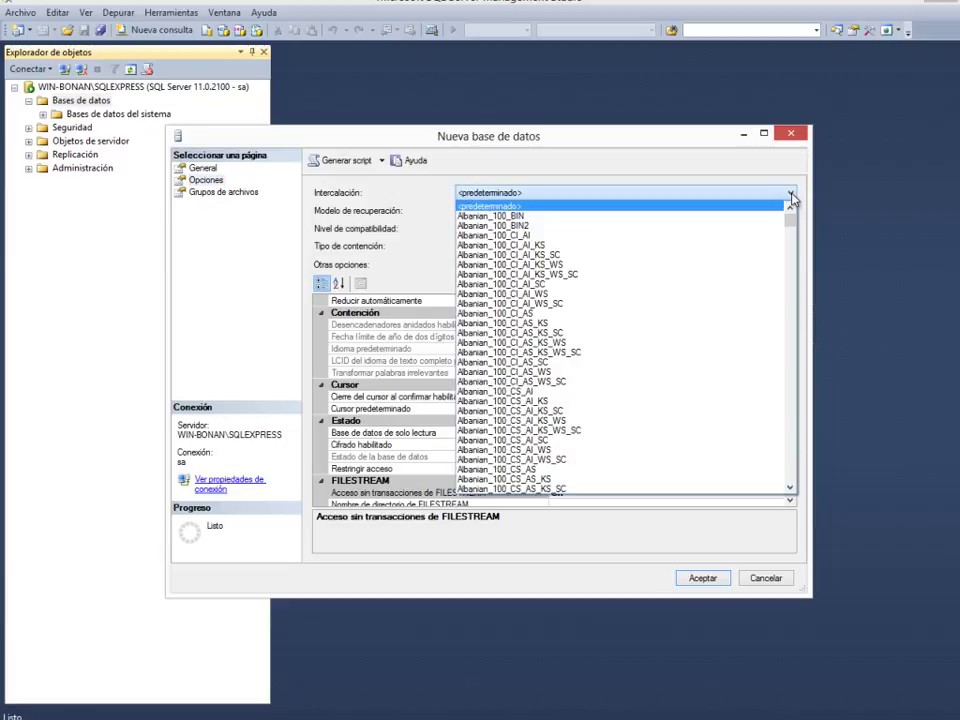
left_click(790, 195)
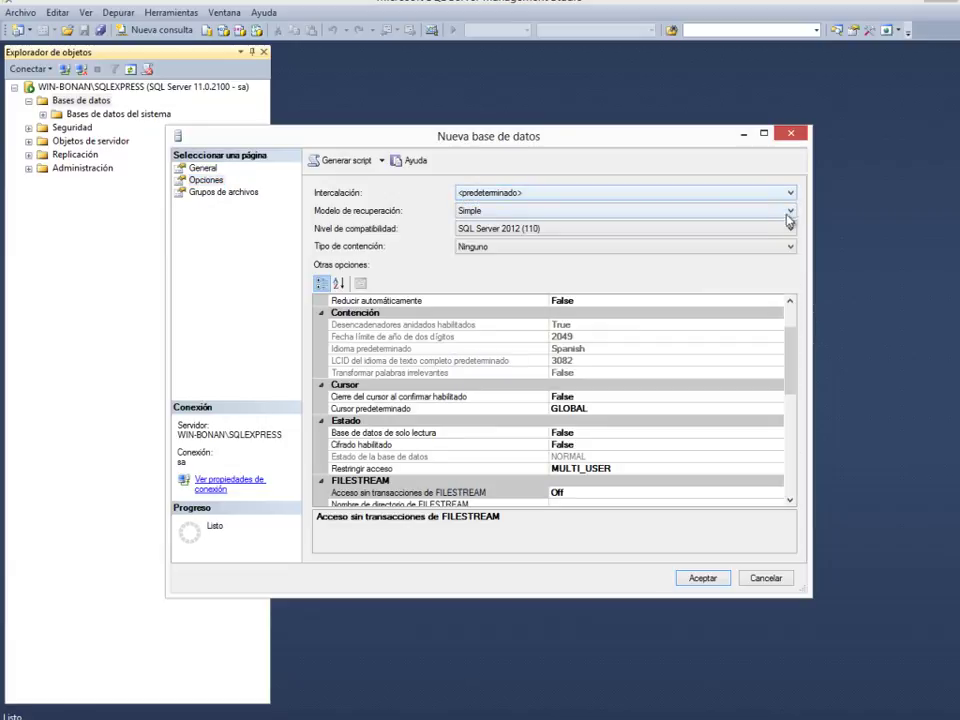
left_click(790, 212)
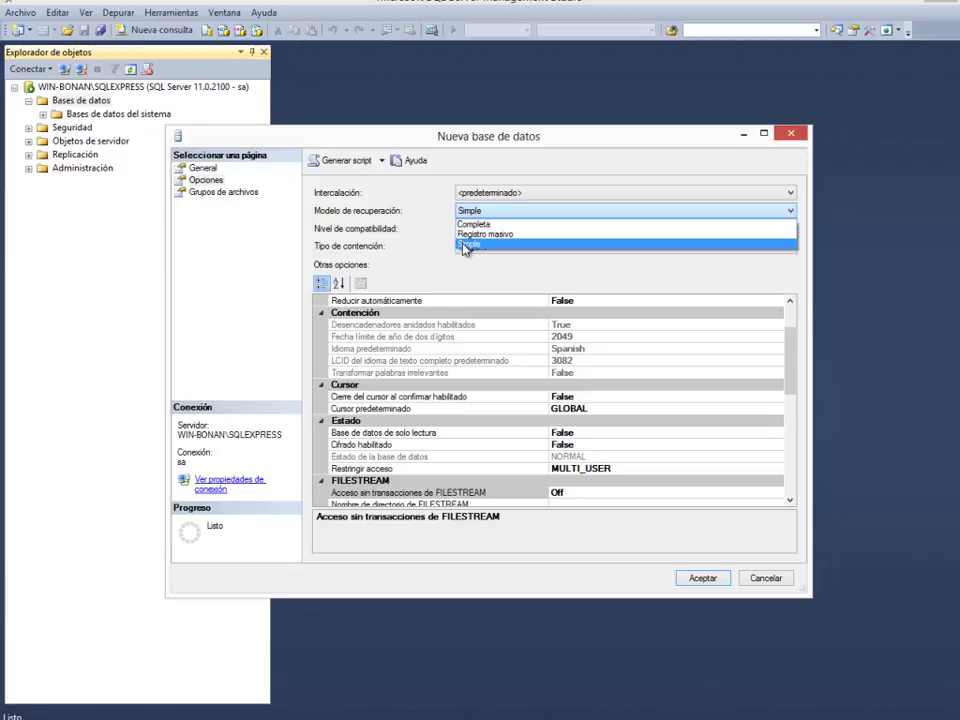
left_click(802, 269)
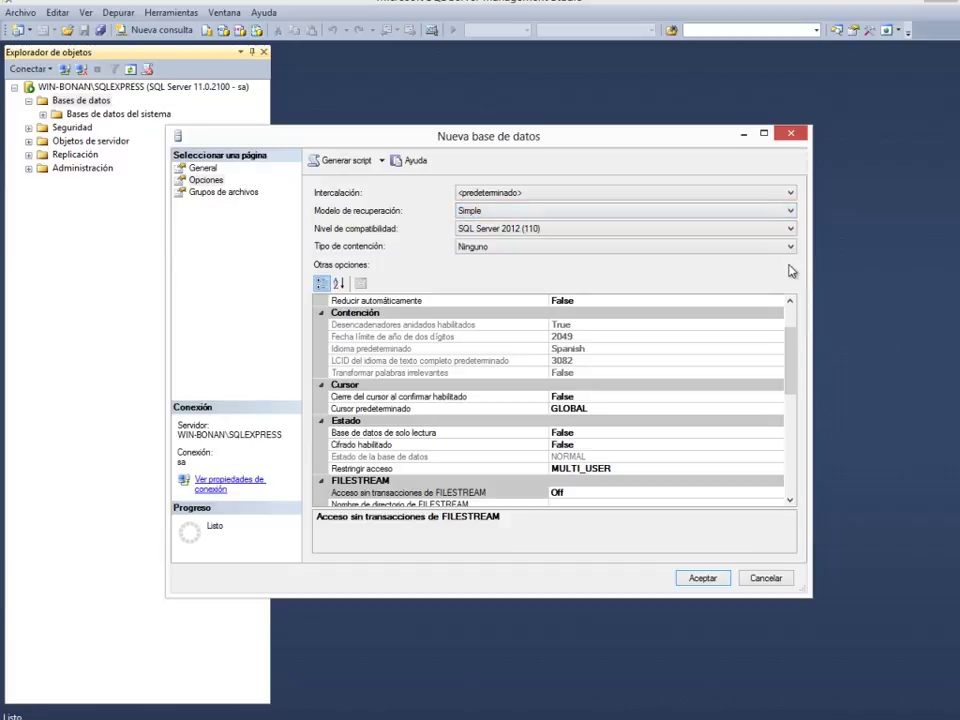
Step: Examine the compatibility levels, picking SQL Server 2012 (110), and the available containment types
left_click(791, 229)
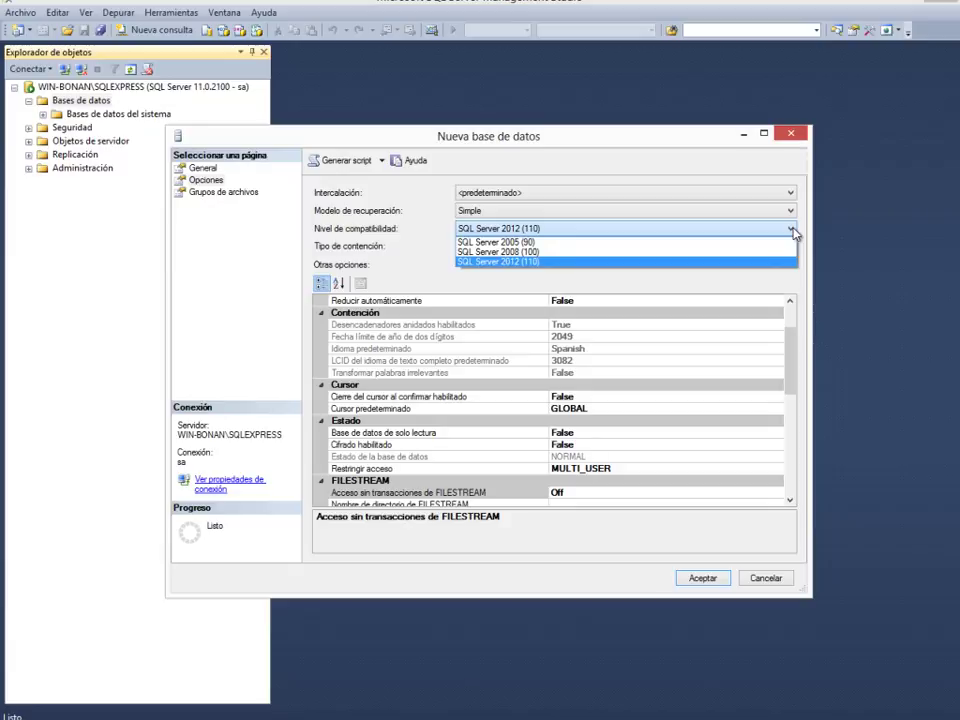
left_click(538, 263)
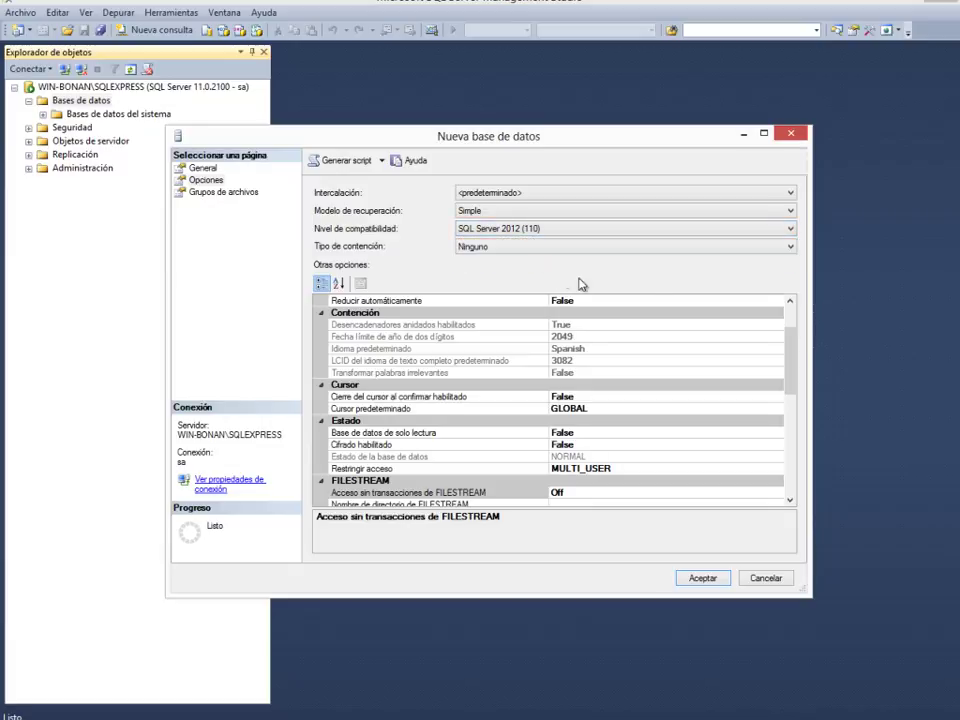
left_click(790, 247)
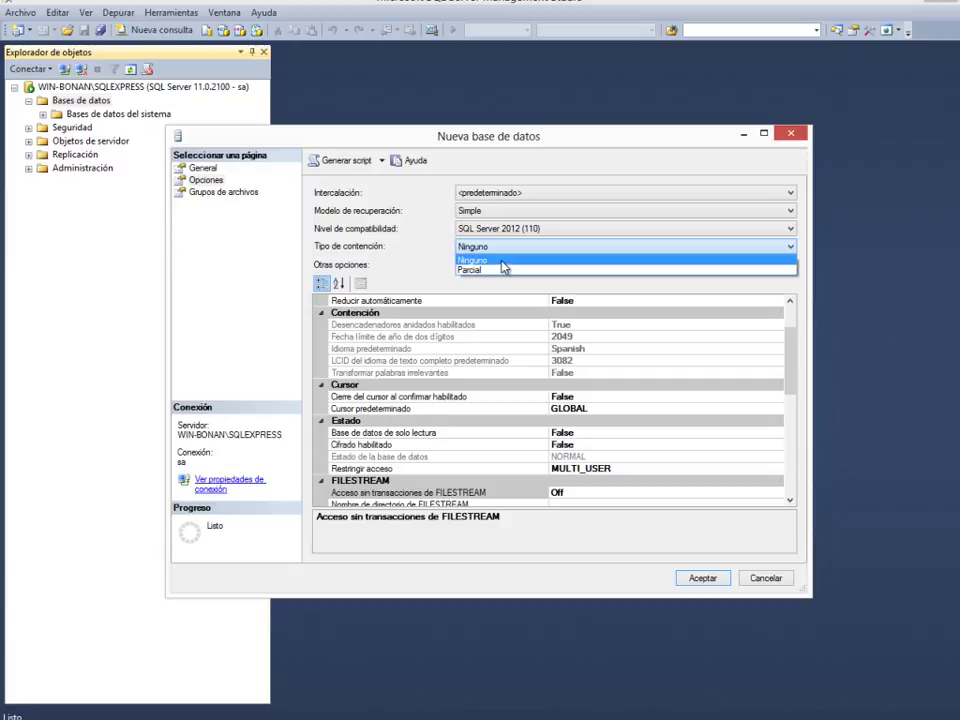
left_click(437, 240)
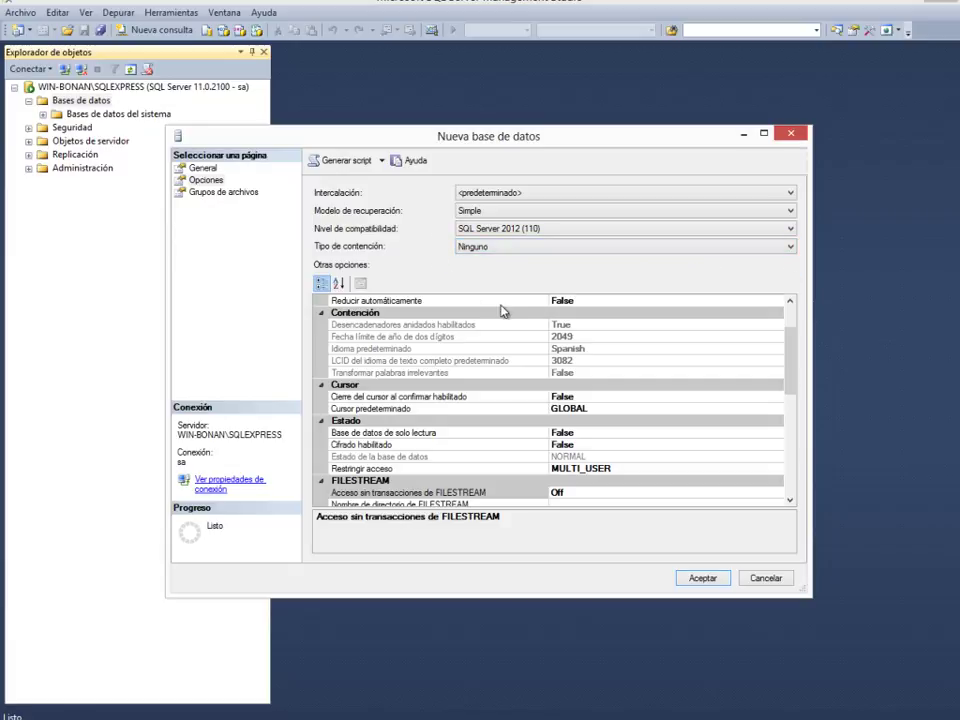
Step: Examine the database's automatic options, in particular automatic statistics updating and automatic shrinking
left_click_drag(795, 348, 789, 321)
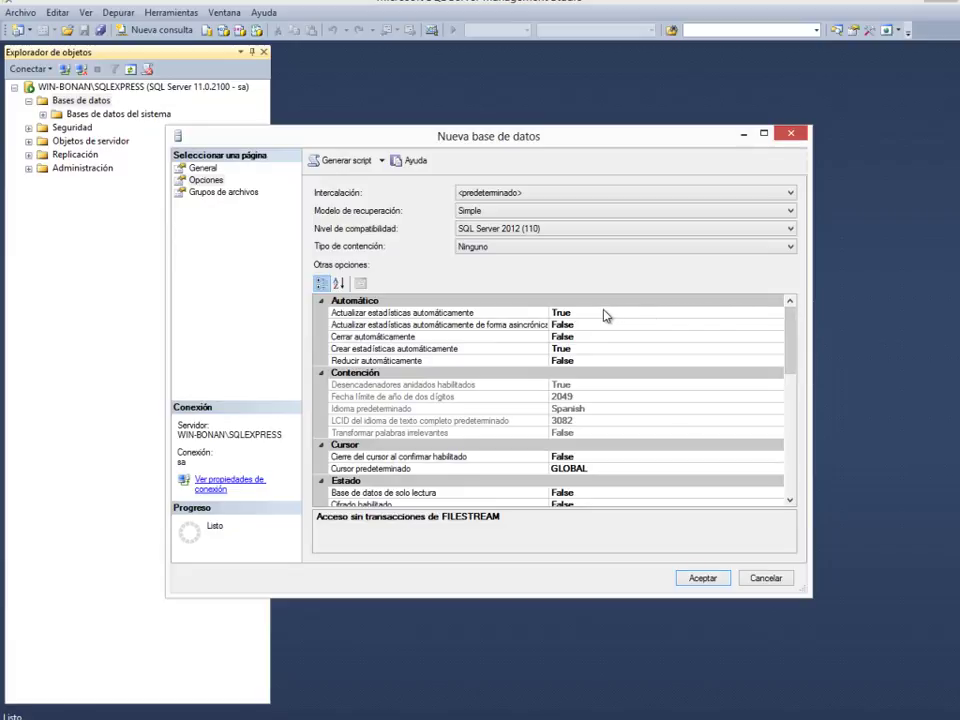
left_click(507, 314)
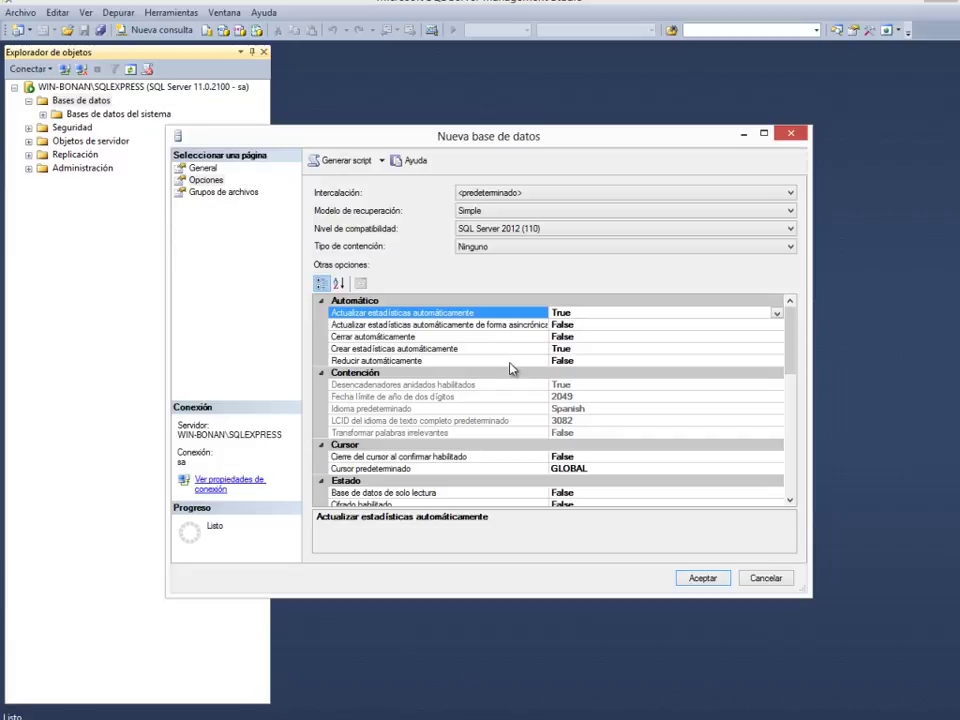
left_click(545, 362)
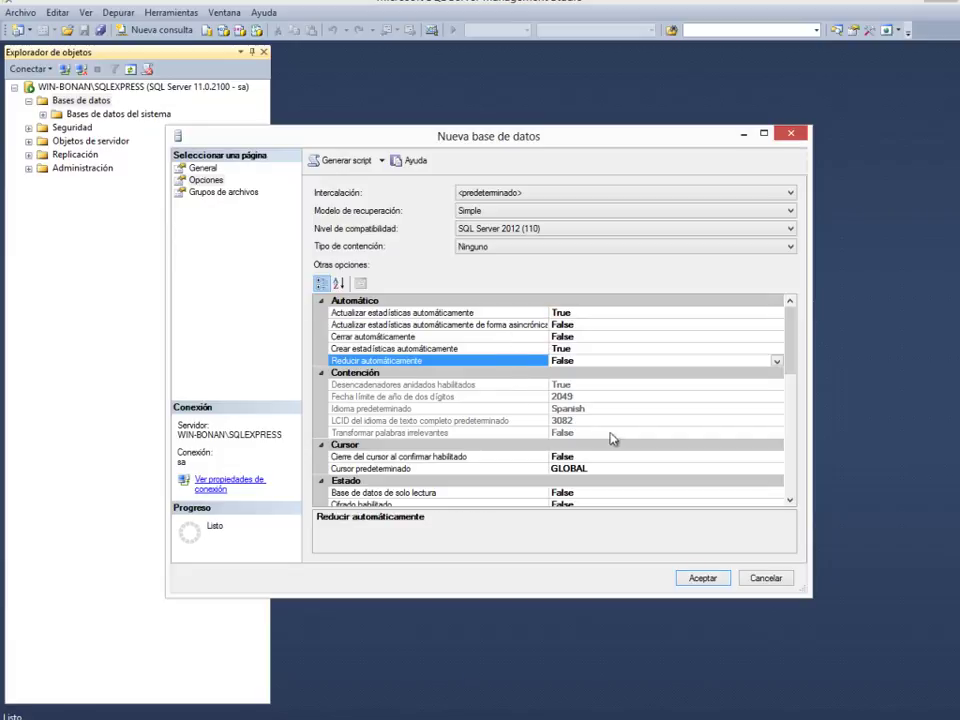
Step: Examine the remaining database options, including the choices for access restriction and read-only state and the miscellaneous settings
left_click_drag(797, 348, 790, 367)
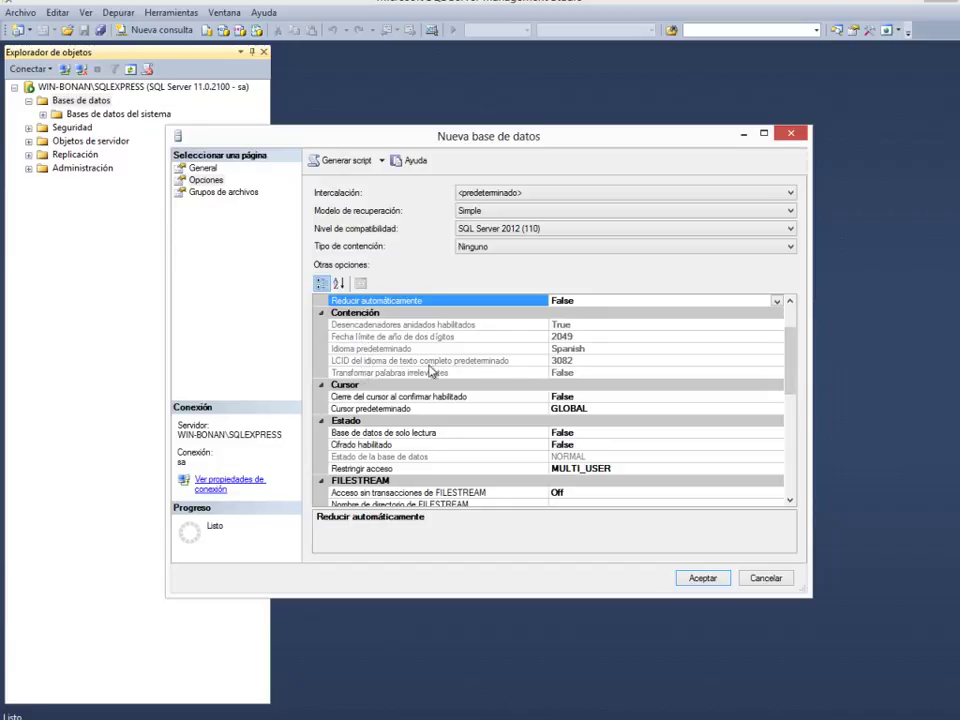
left_click_drag(795, 360, 782, 390)
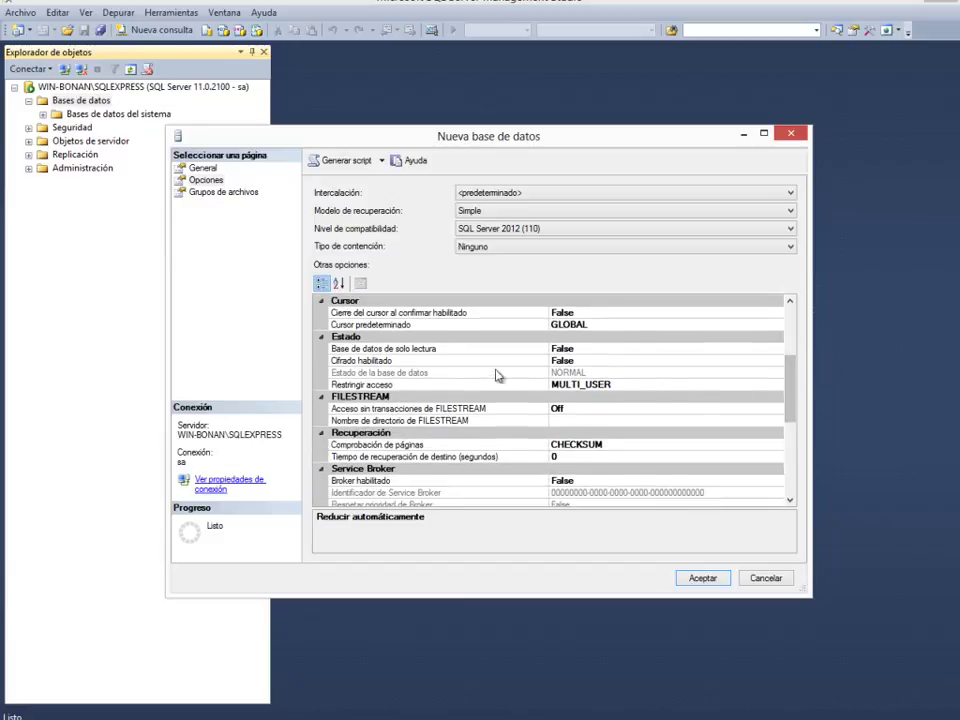
left_click(465, 387)
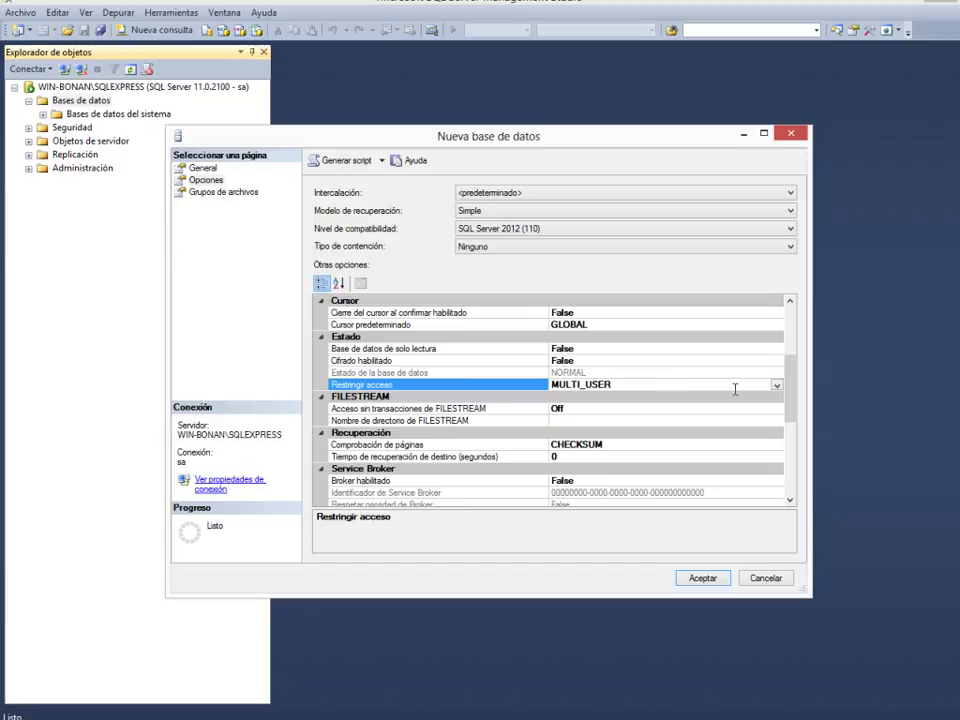
left_click(777, 386)
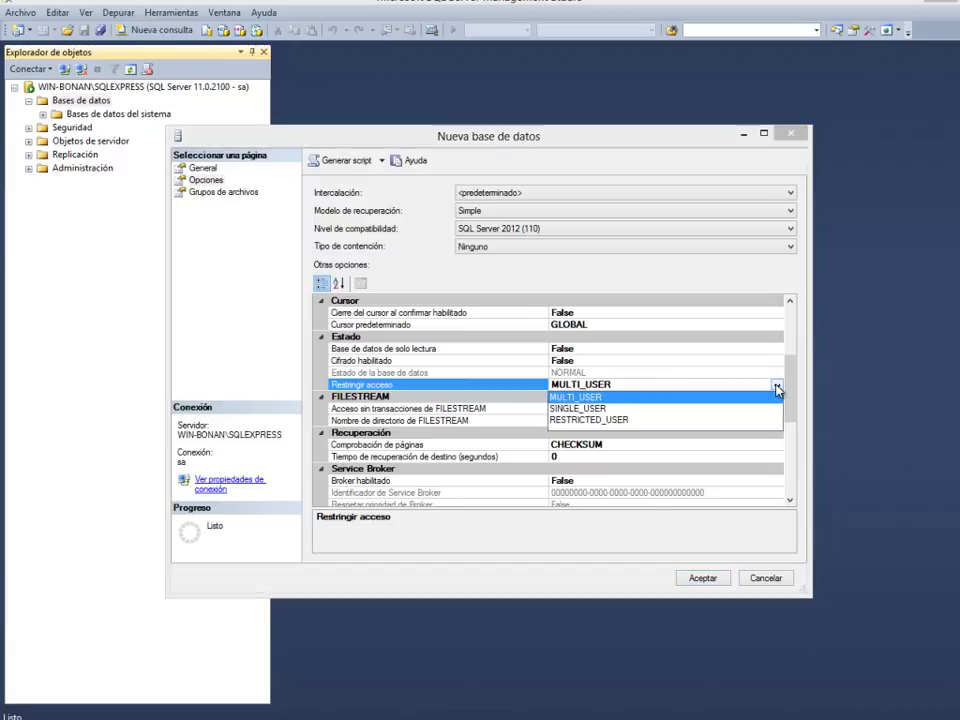
left_click(777, 389)
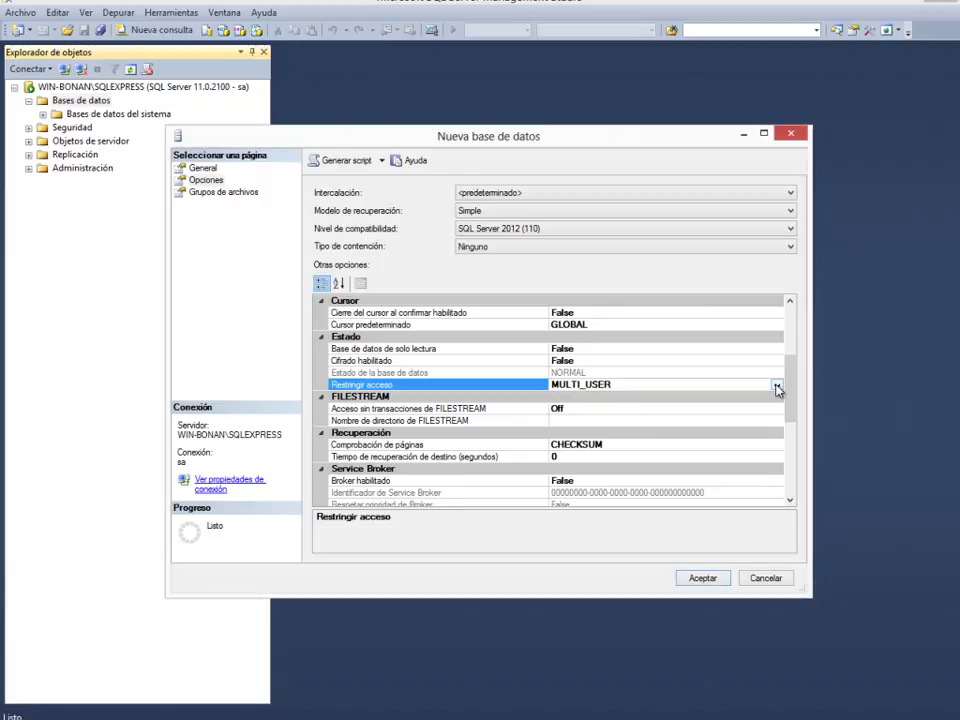
left_click(639, 349)
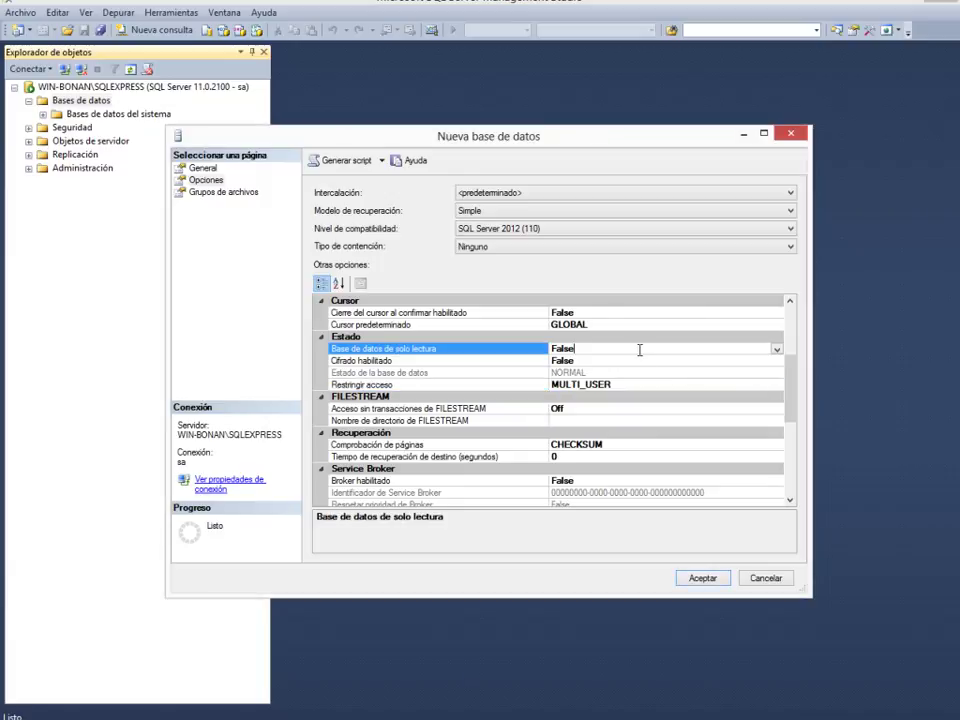
left_click(776, 349)
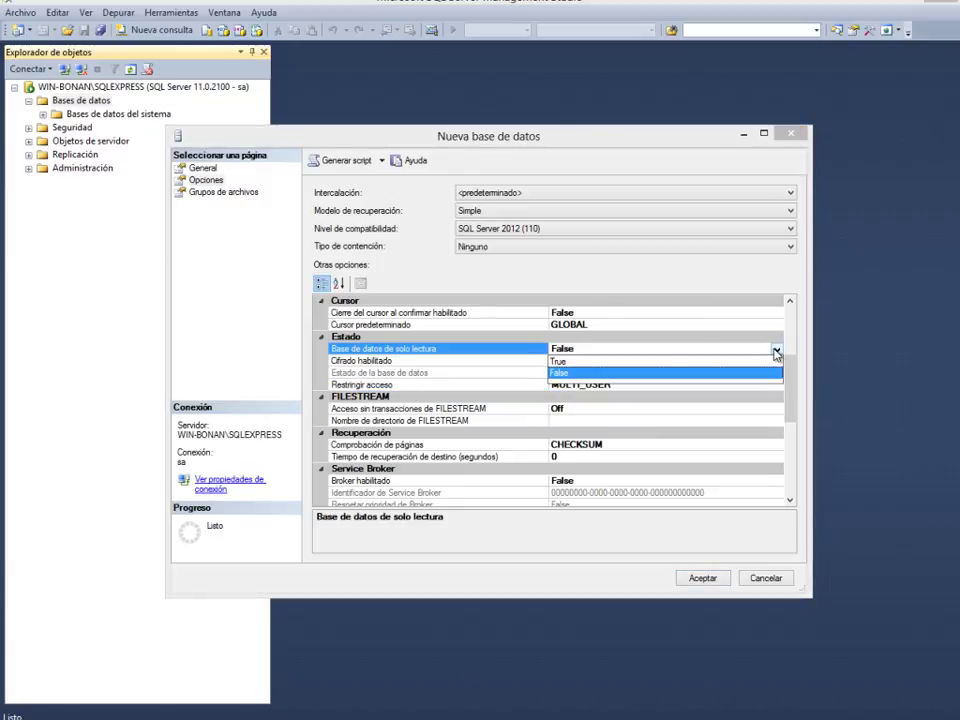
left_click(776, 350)
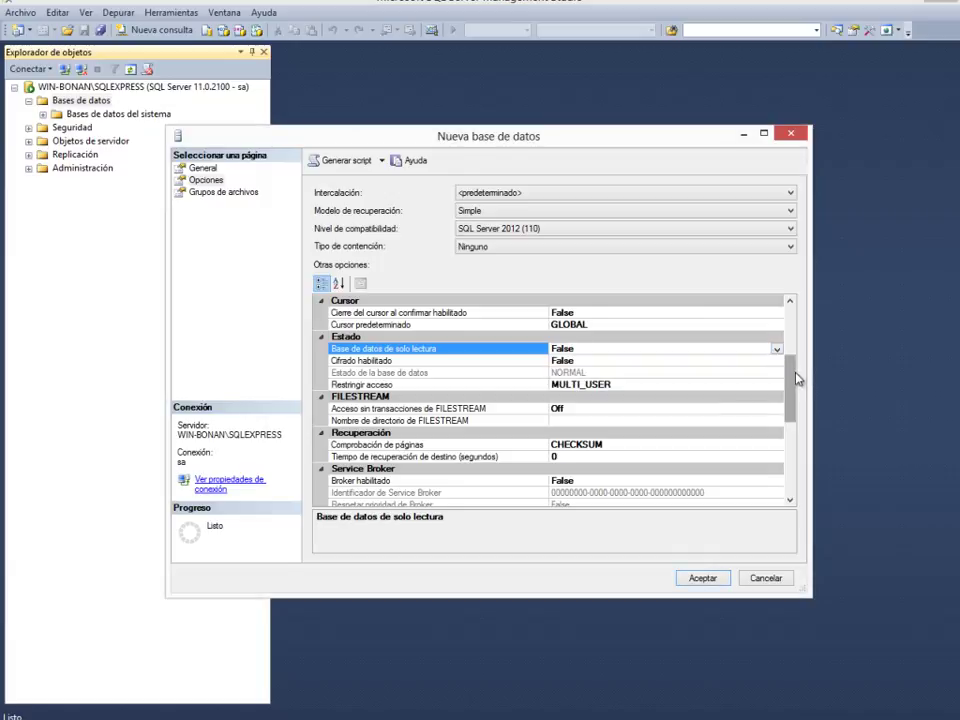
left_click_drag(796, 376, 790, 447)
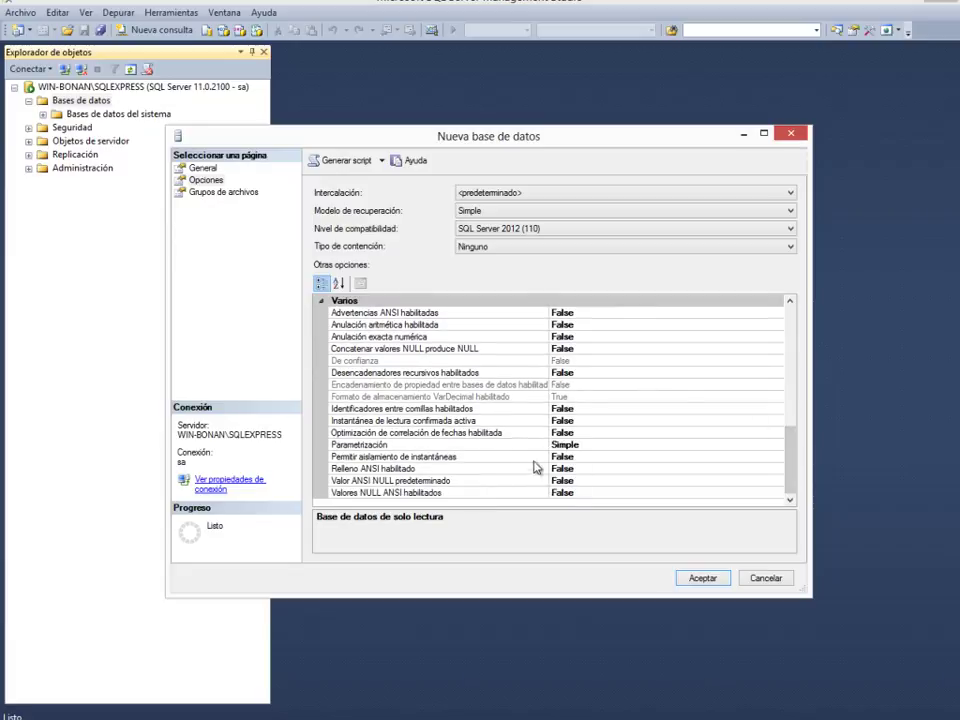
Step: Add a rows filegroup named IMAGENES to the database and remove it again
left_click(201, 193)
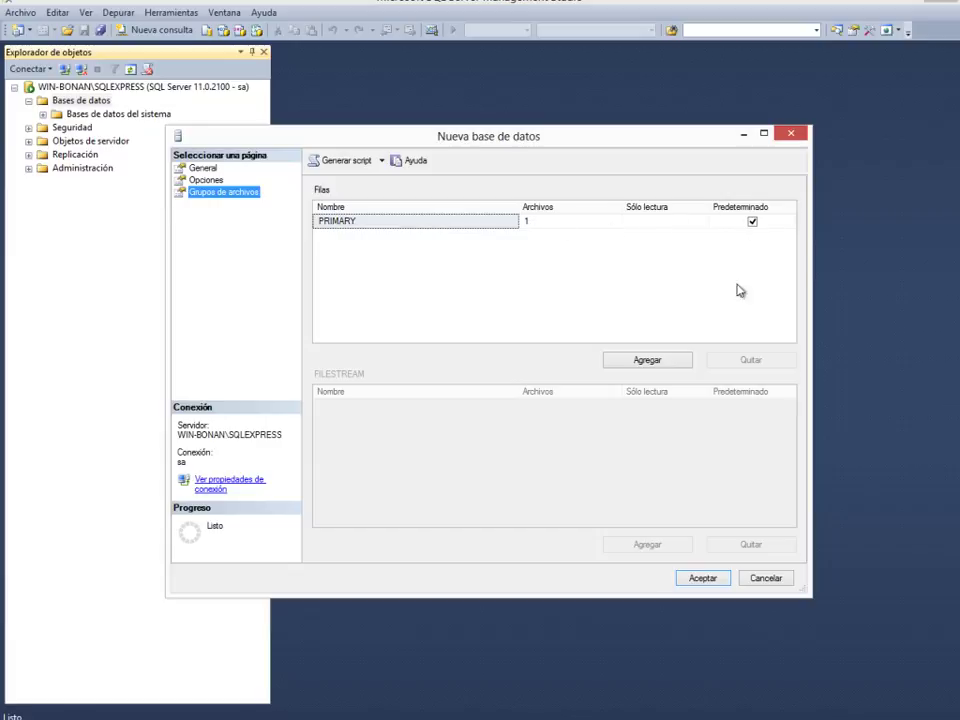
left_click(680, 364)
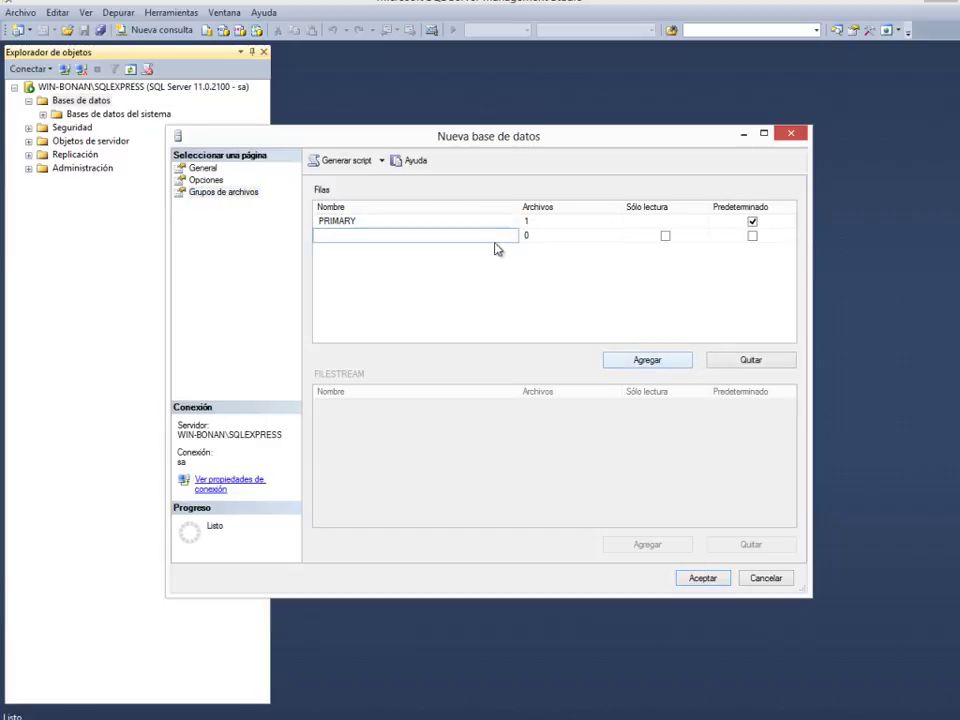
type("IMAGENES")
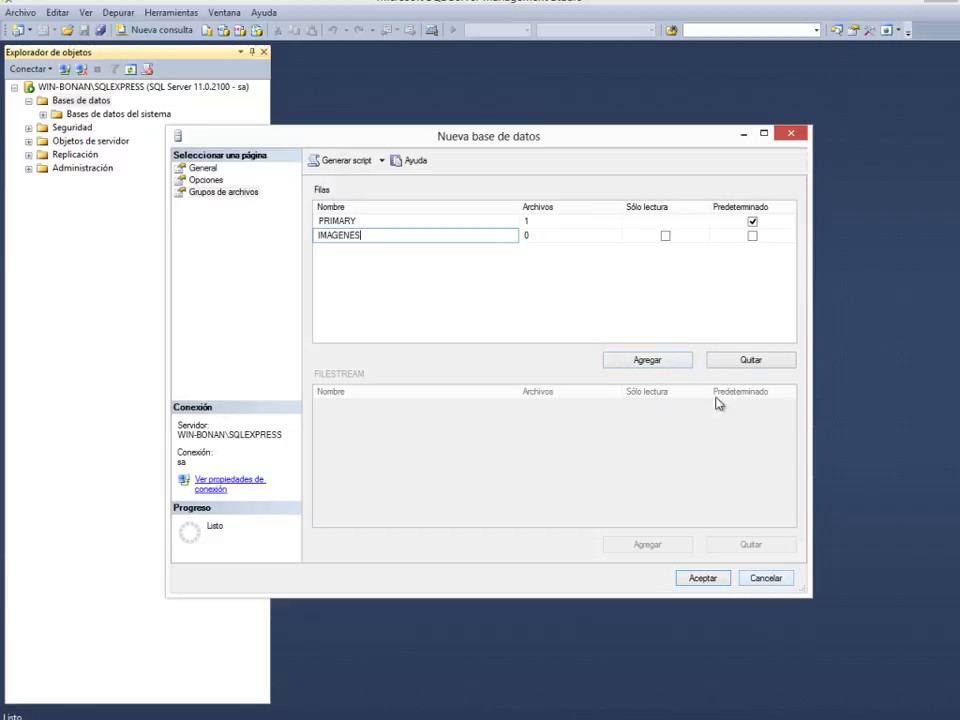
left_click(740, 359)
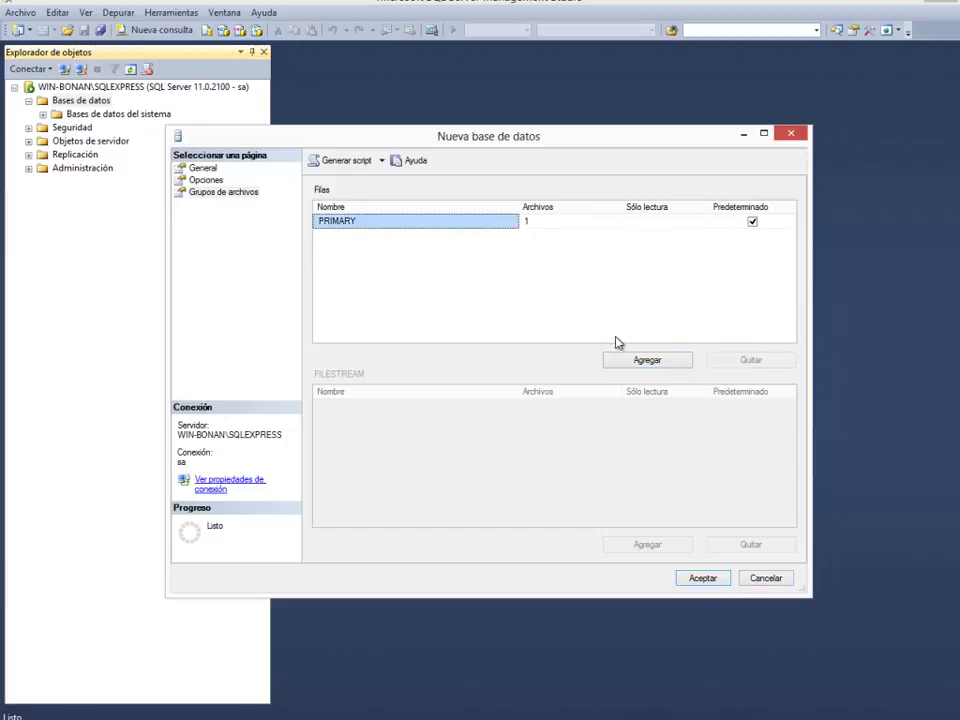
Step: Add an extra row data file to the database, check its filegroup choices, and remove the file again
left_click(202, 180)
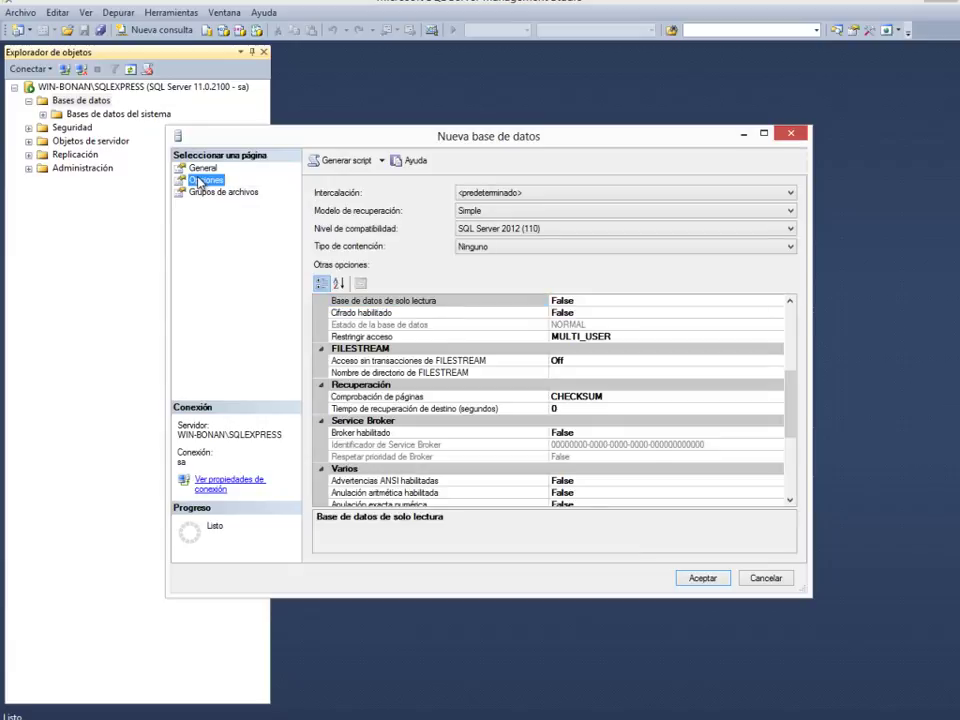
left_click(204, 168)
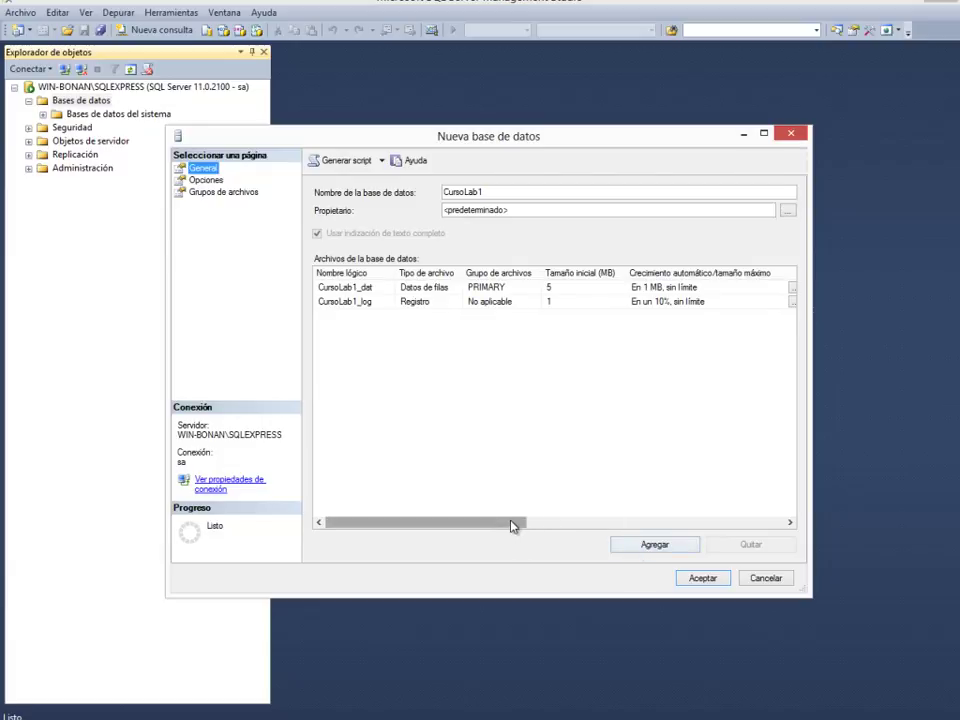
mouse_move(514, 523)
left_mouse_down()
mouse_move(623, 541)
mouse_move(769, 542)
mouse_move(497, 521)
left_mouse_up()
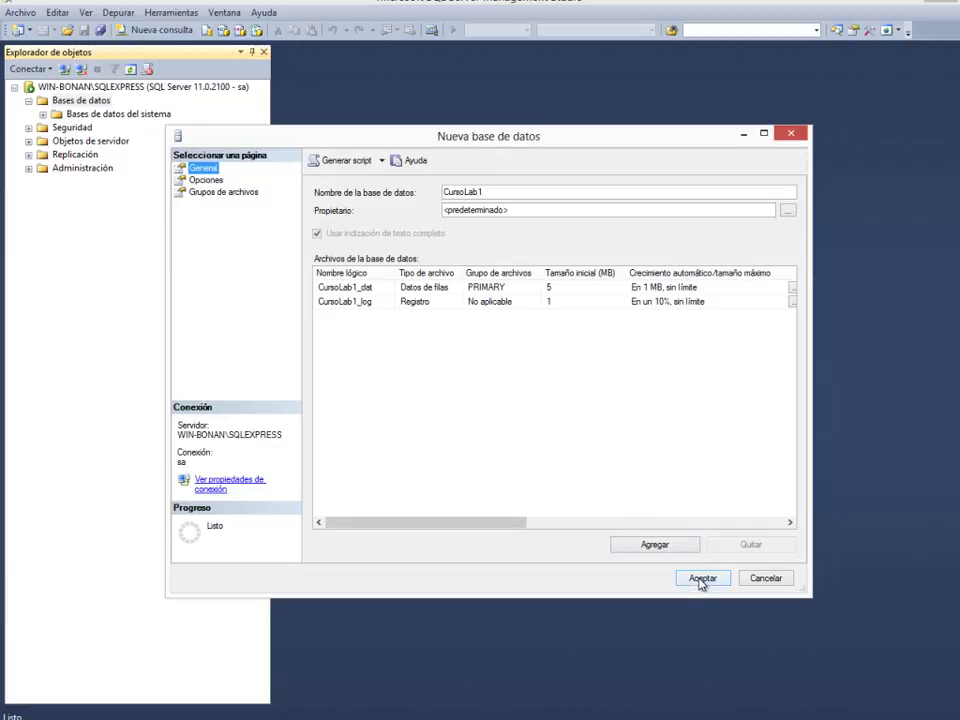
left_click(658, 546)
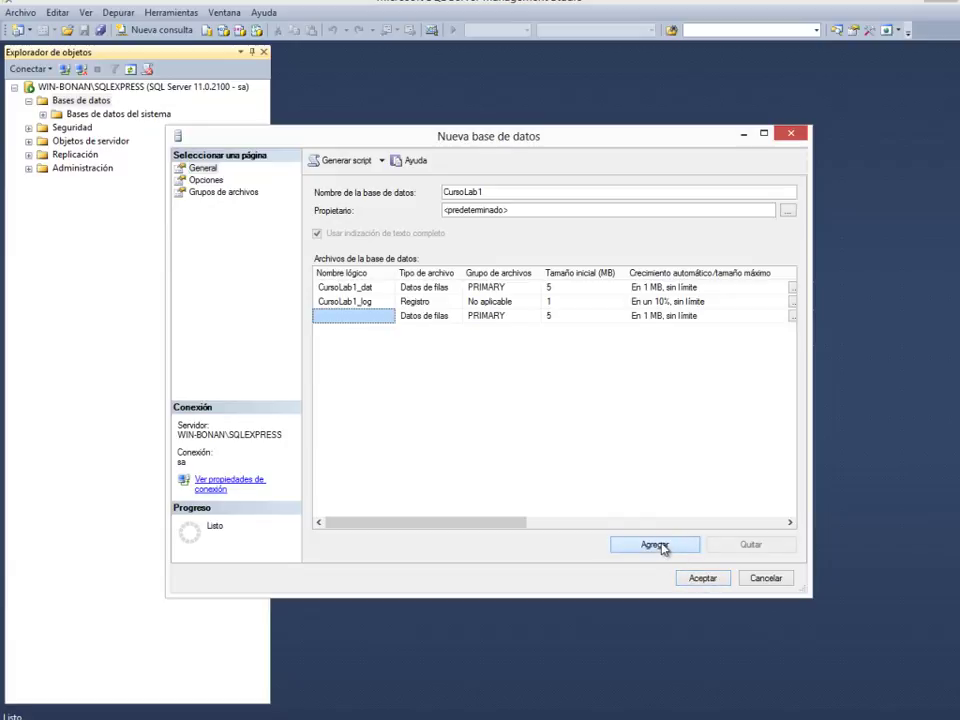
left_click(524, 318)
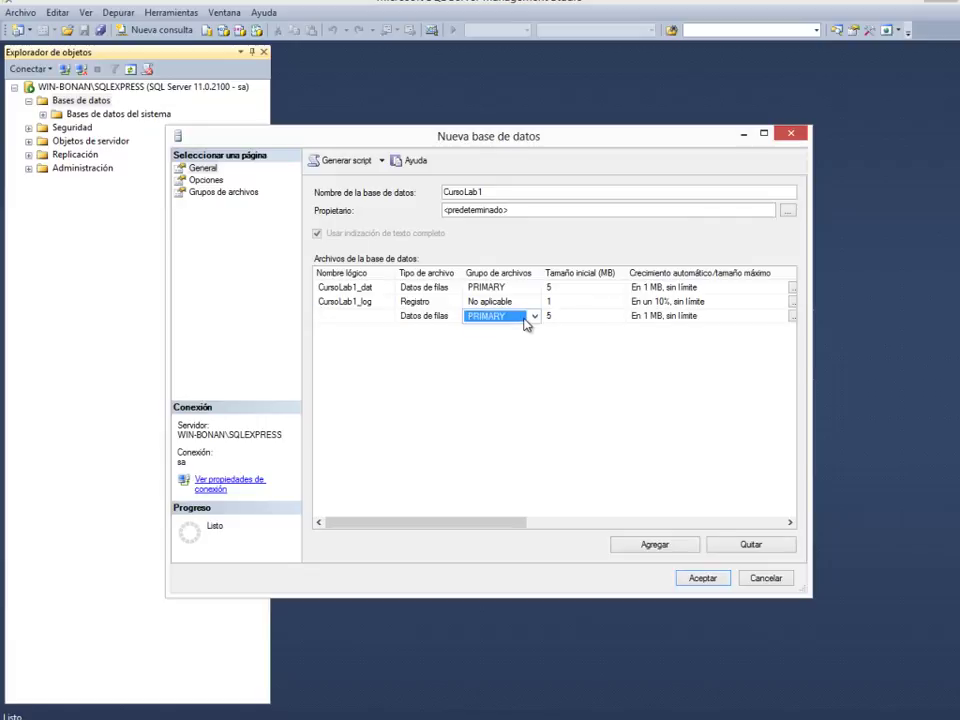
left_click(535, 317)
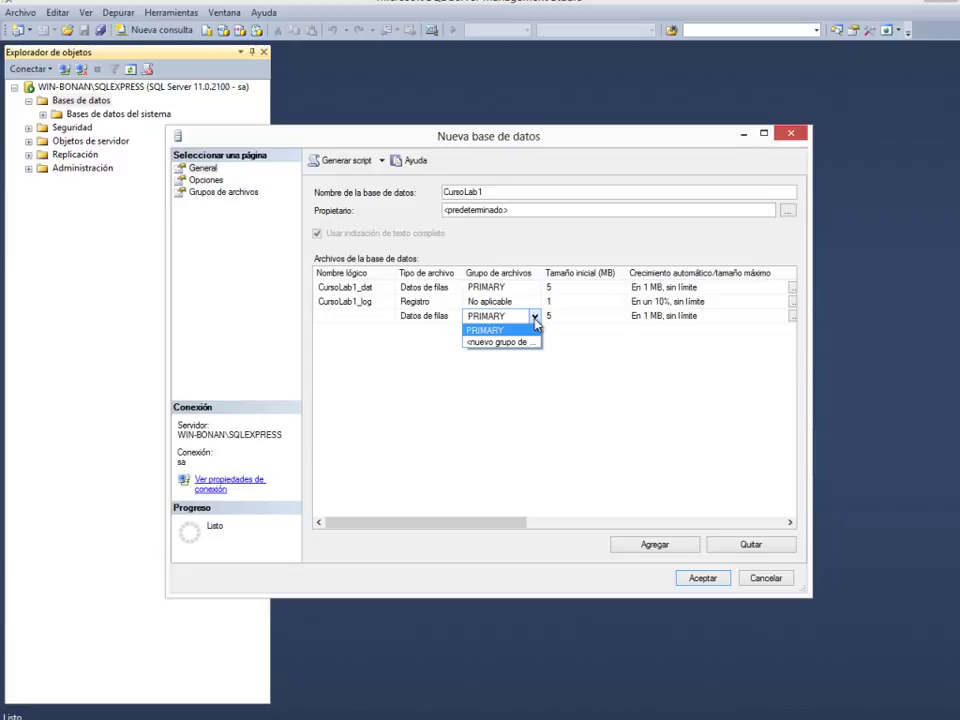
left_click(535, 319)
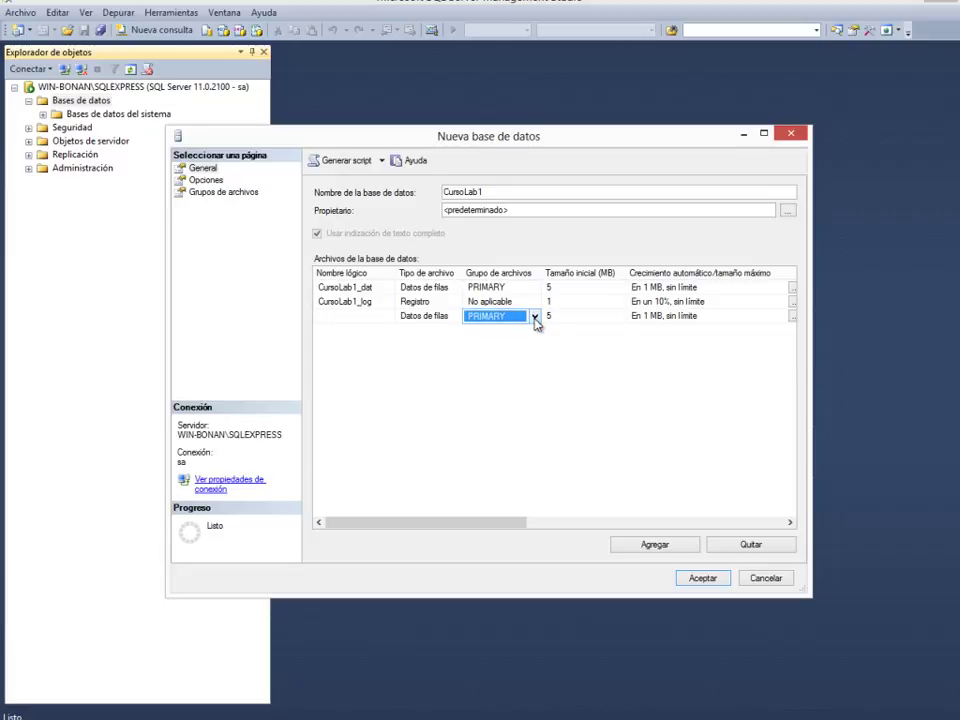
left_click(769, 544)
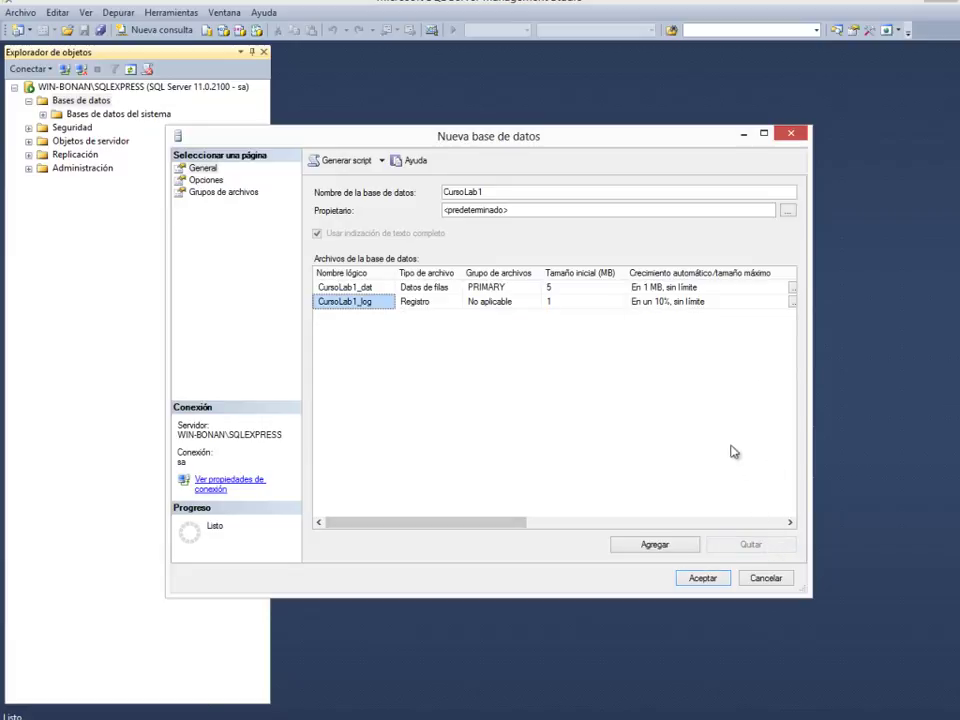
Step: Add a rows filegroup named IMAGENES to the new database, discarding the extra blank filegroup
left_click(220, 193)
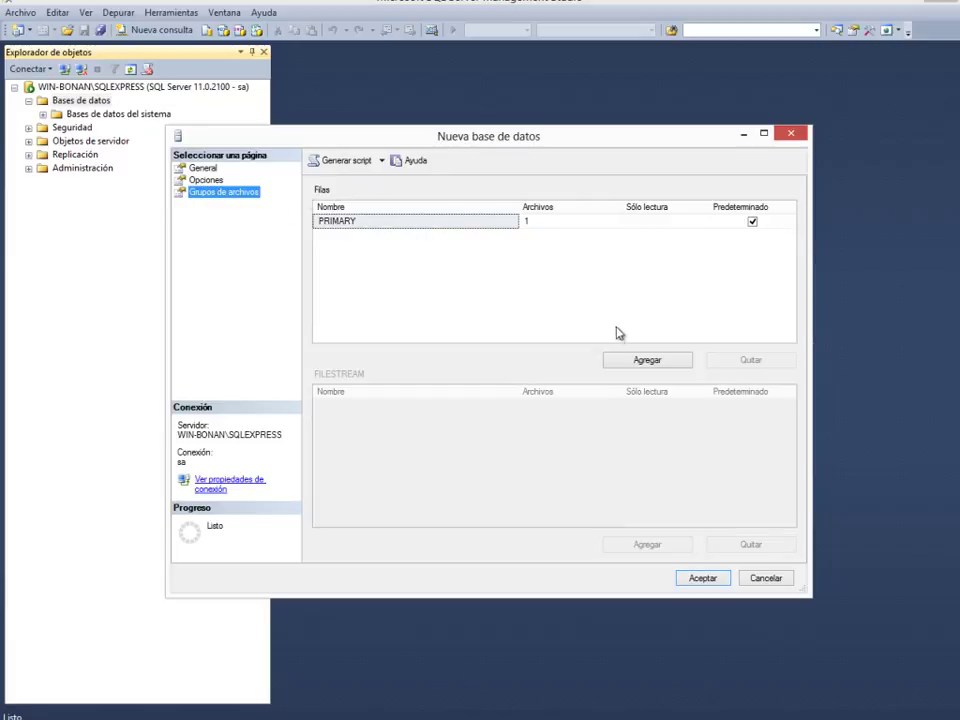
left_click(643, 361)
type("I")
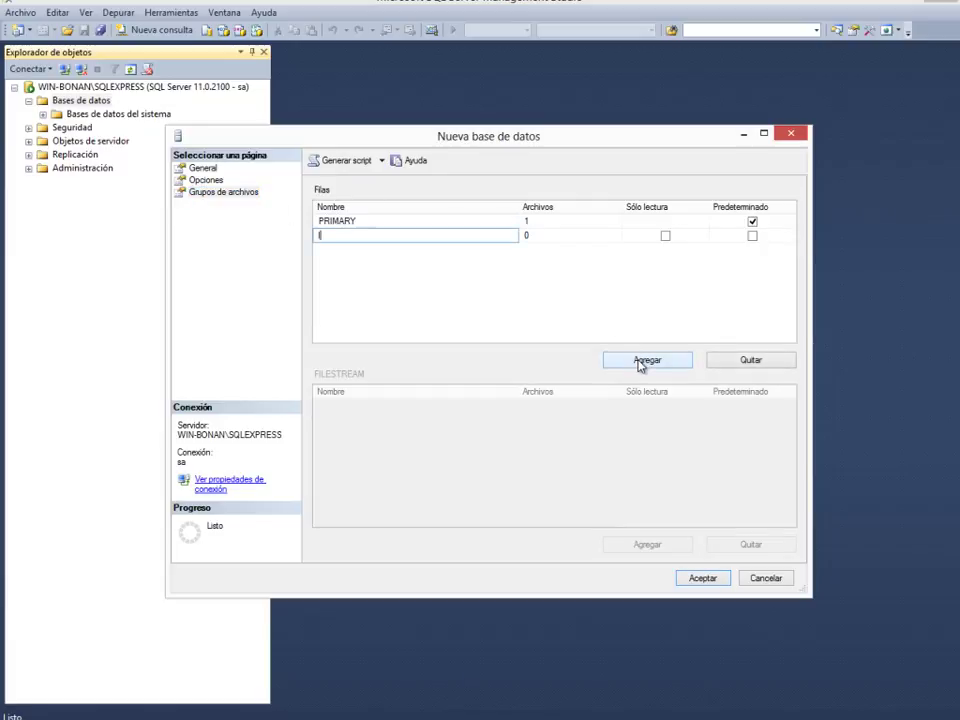
type("MAGENES")
left_click(669, 362)
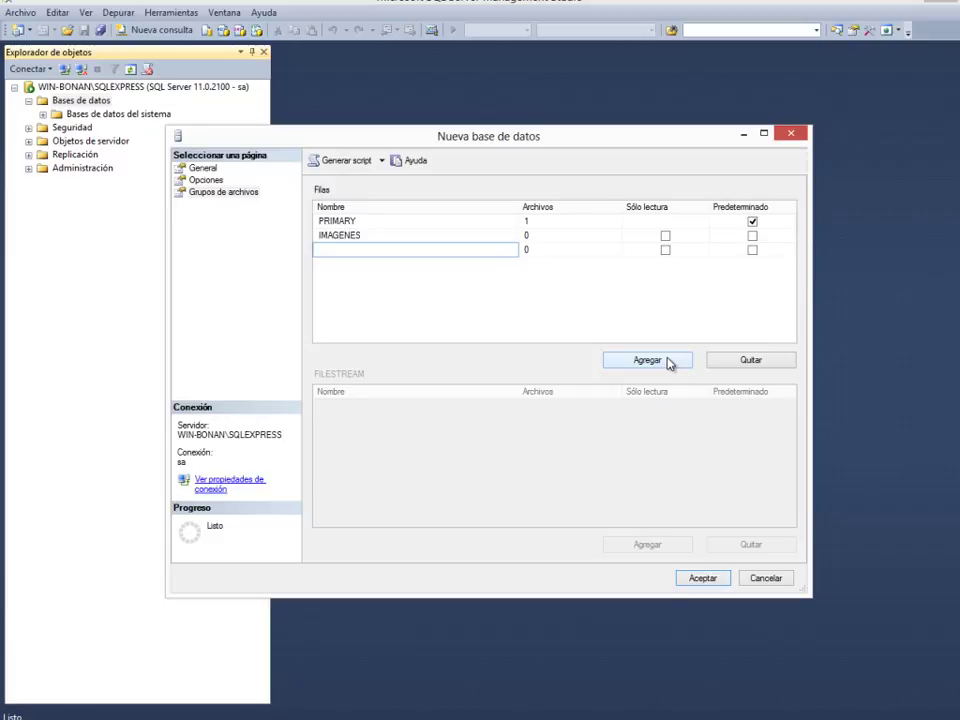
left_click(736, 364)
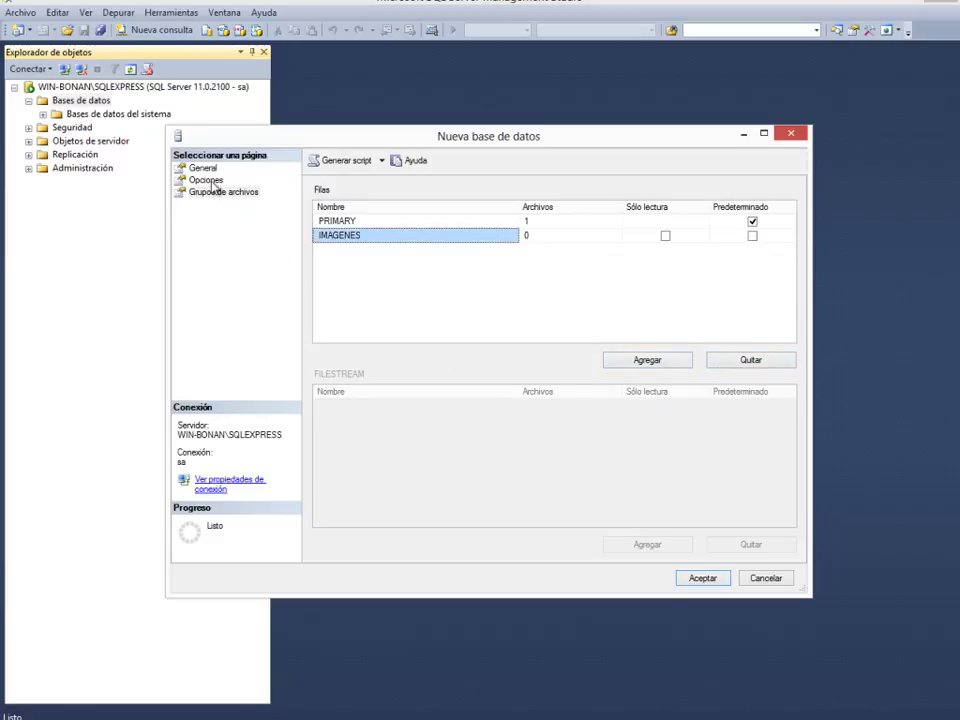
Step: Add a row data file with the logical name CursoLab1_img and assign it to the IMAGENES filegroup
left_click(206, 170)
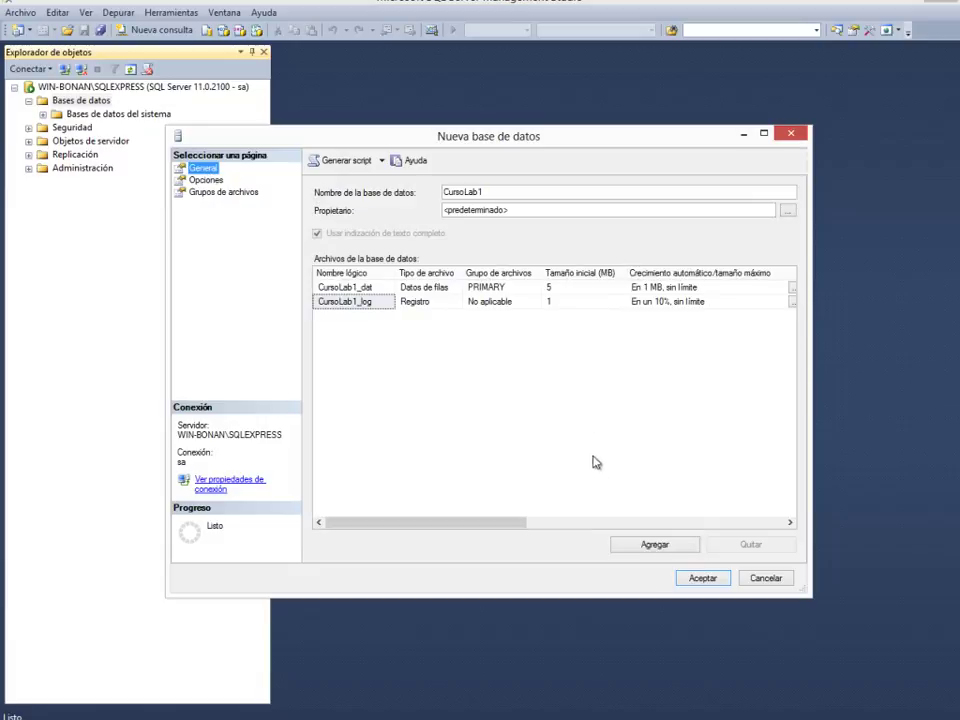
left_click(633, 546)
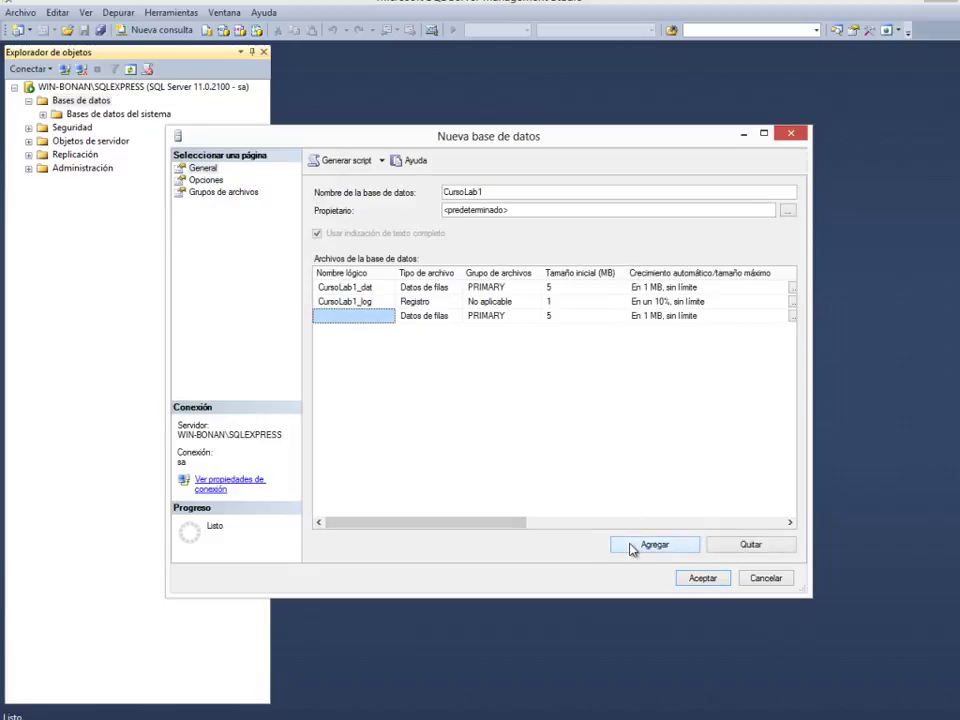
left_click(324, 315)
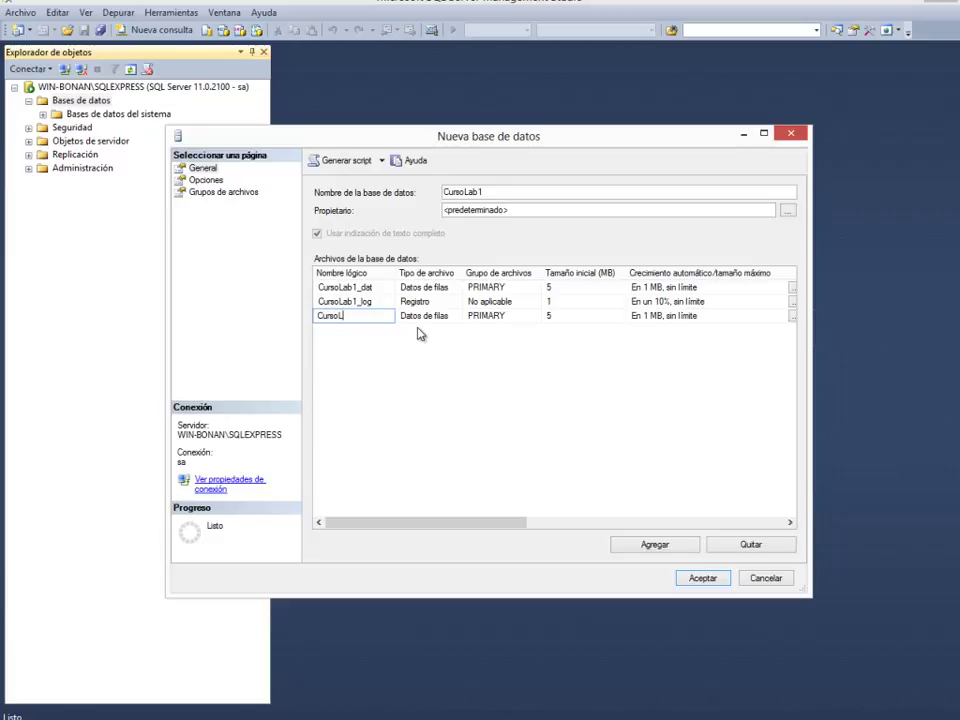
type("CursoLab1_img")
left_click(514, 316)
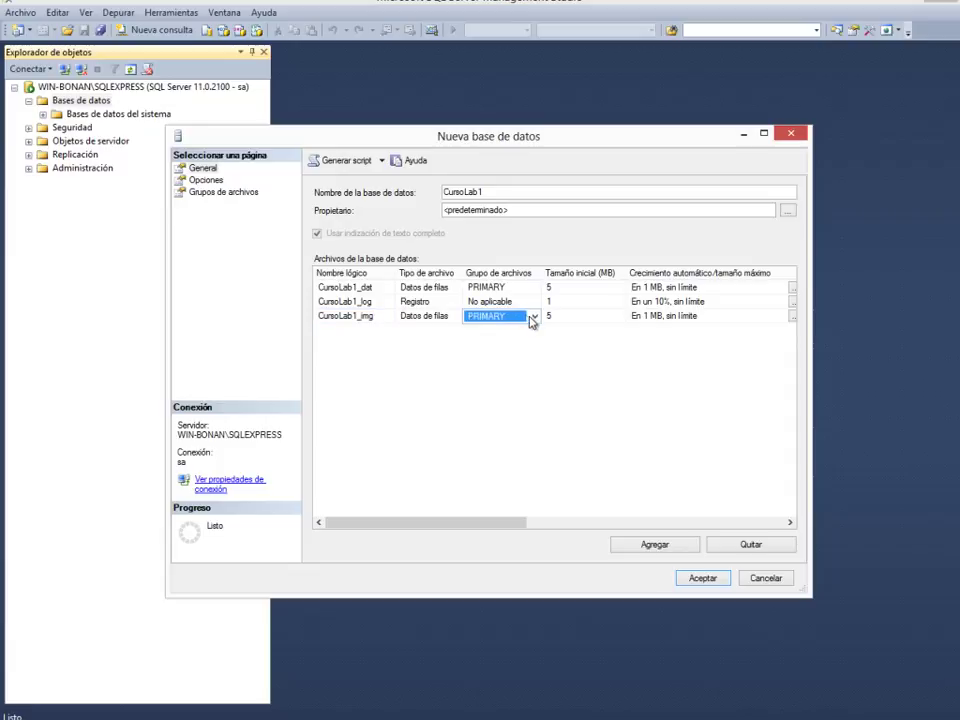
left_click(534, 316)
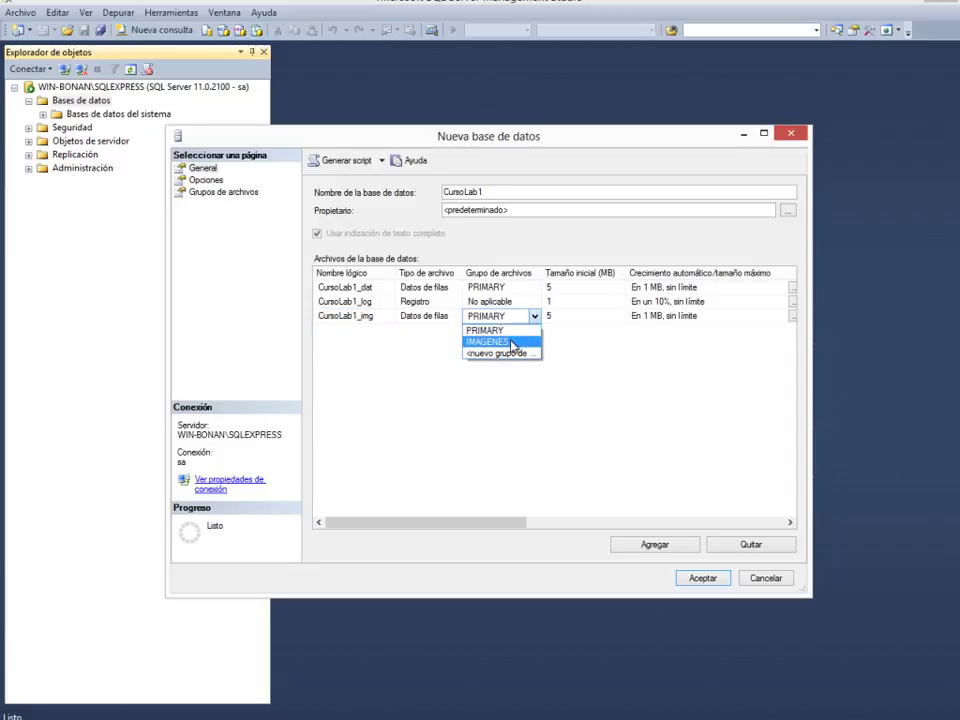
left_click(511, 343)
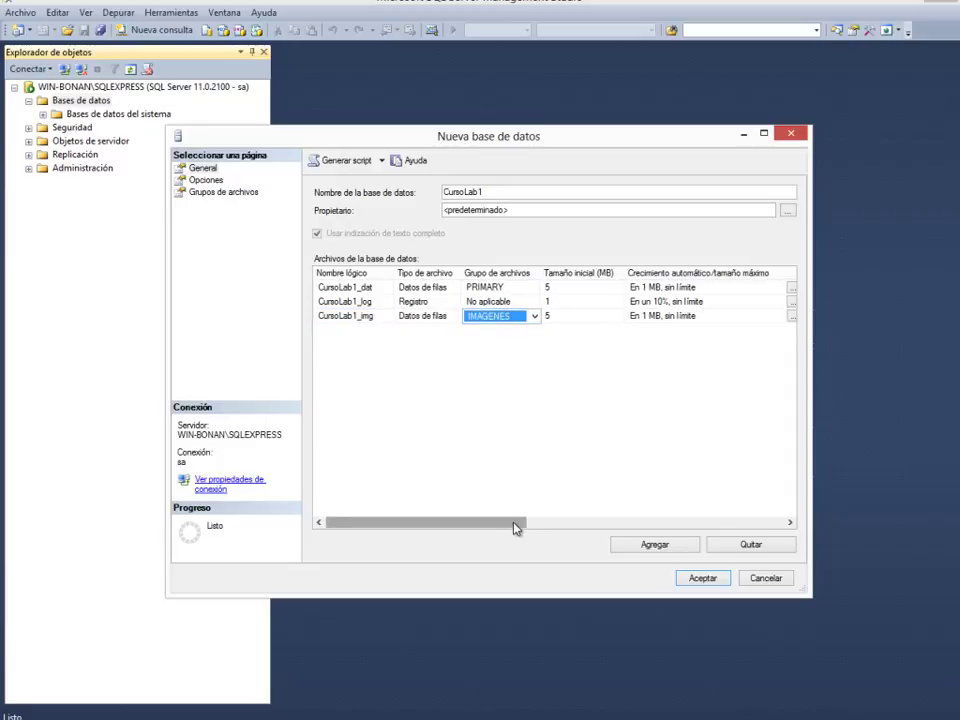
Step: Set the CursoLab1_img file's path to C:\apli\Data, copied from the log file, and its file name to CursoLab1_img
left_click_drag(515, 528, 701, 526)
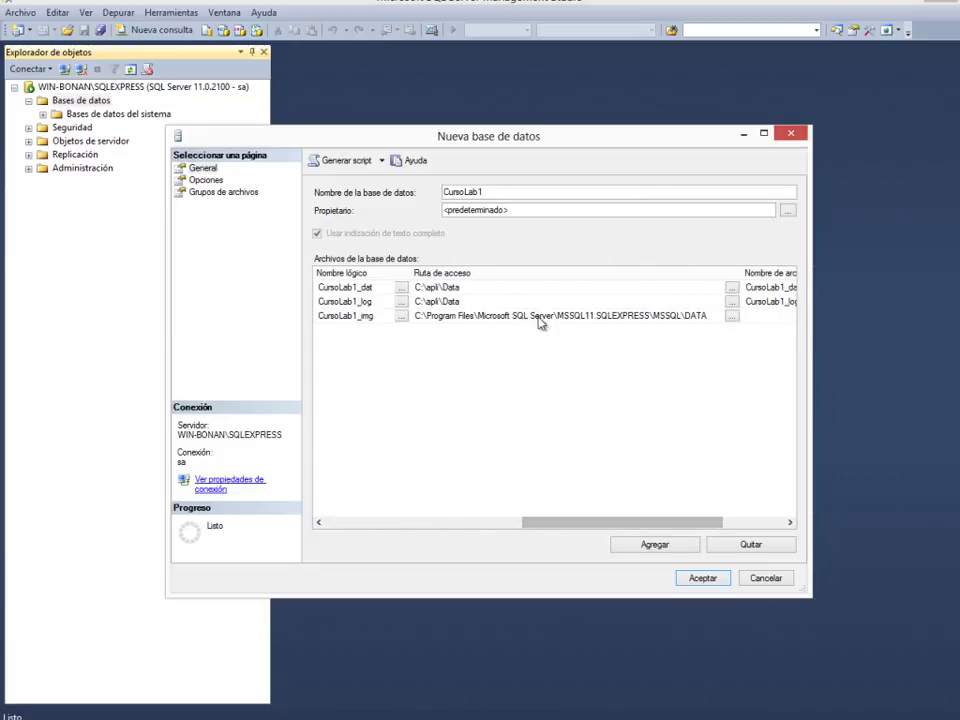
left_click(420, 302)
left_click_drag(459, 302, 414, 302)
key("ctrl+c")
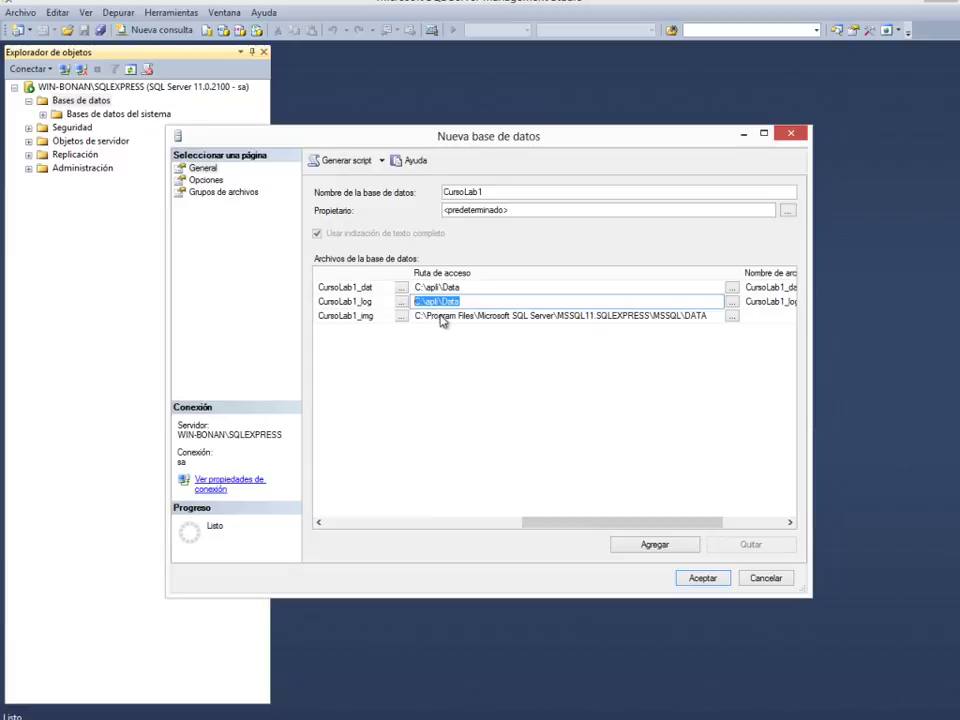
left_click(440, 316)
double_click(455, 317)
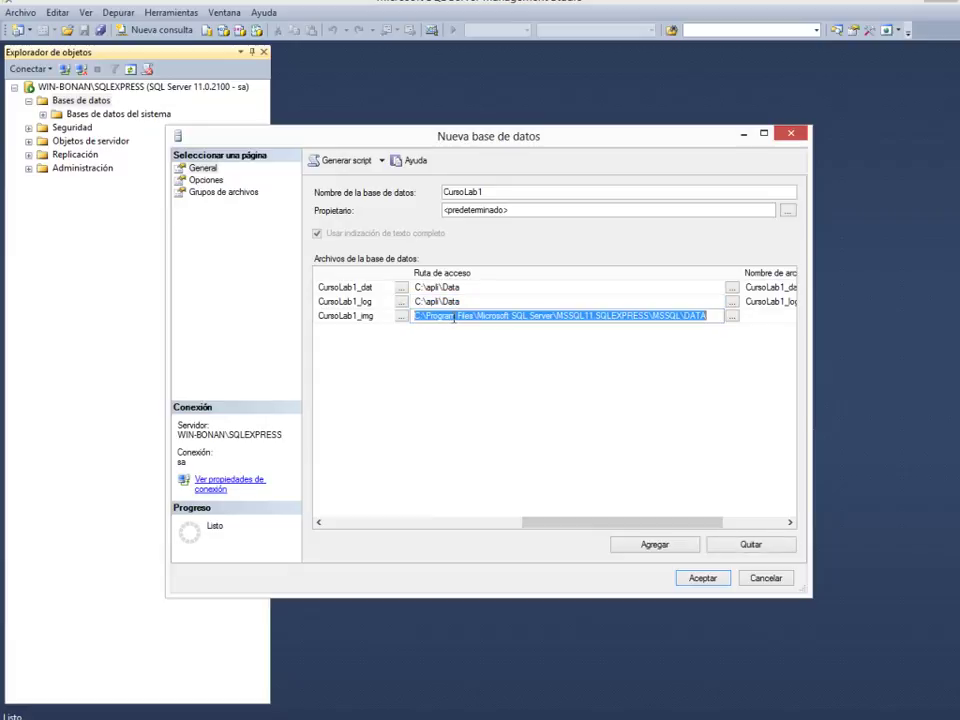
key("ctrl+v")
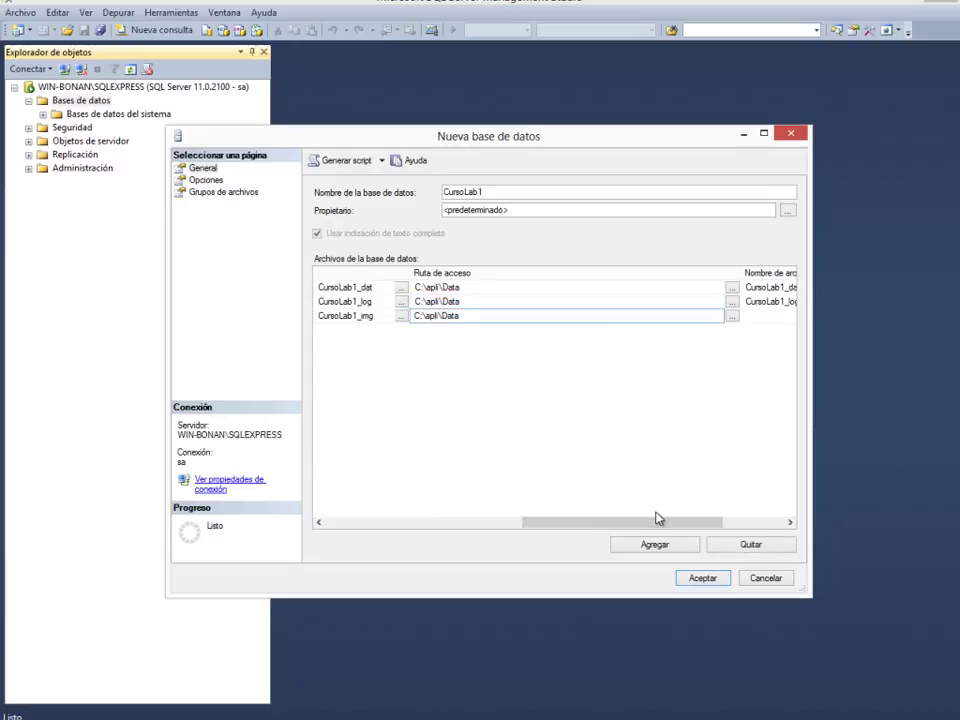
left_click_drag(656, 521, 716, 524)
left_click(655, 316)
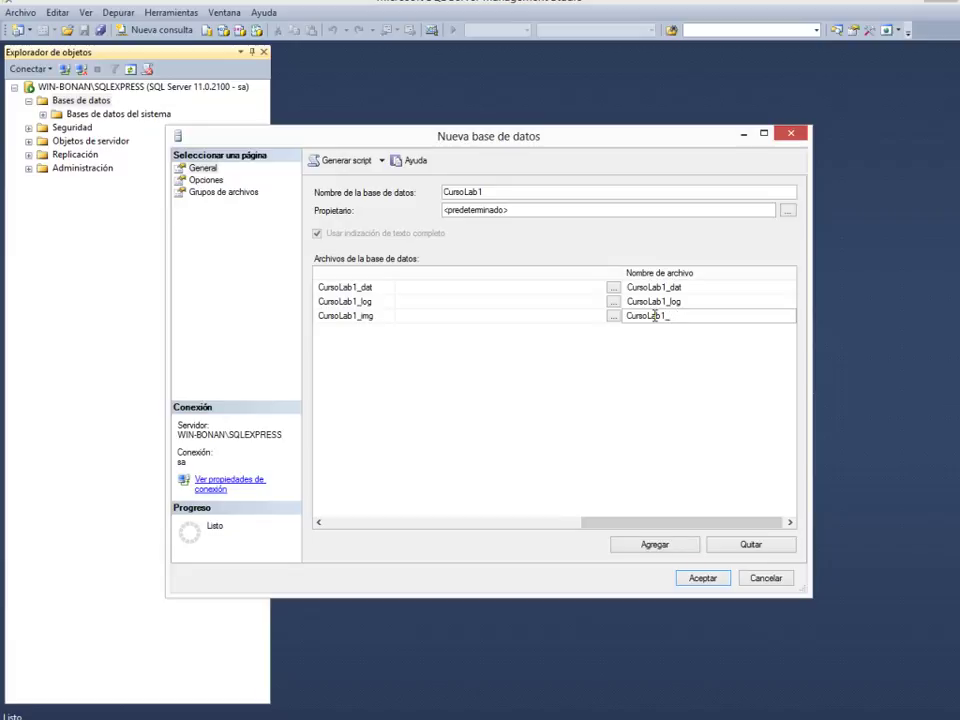
type("img")
Step: Append .mdf to the CursoLab1_dat file name, .ldf to CursoLab1_log and .ndf to CursoLab1_img, and create the database
left_click(709, 287)
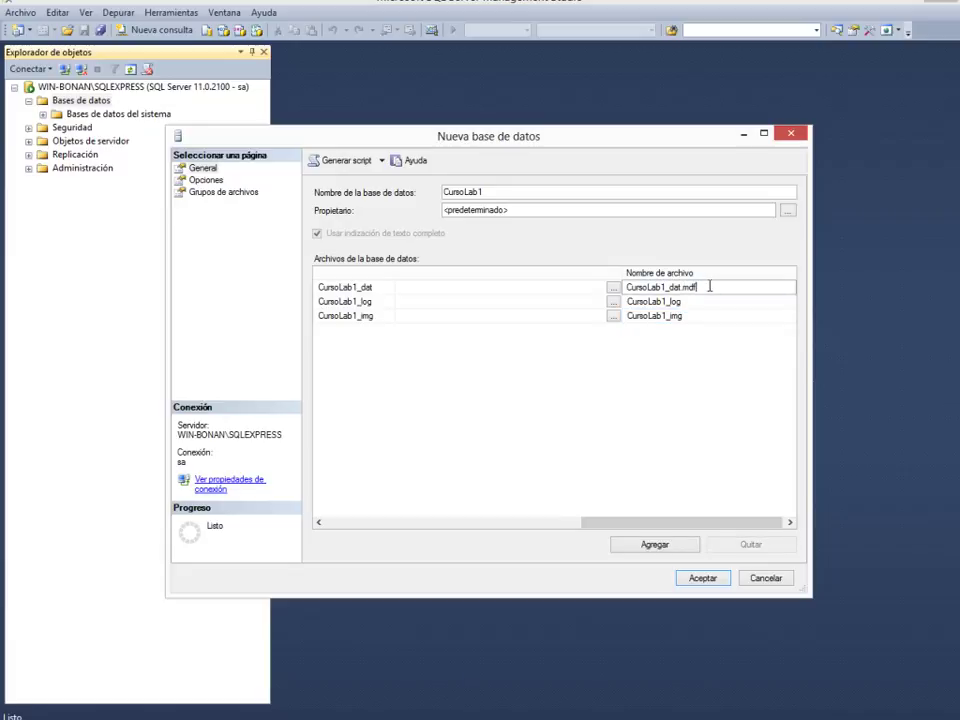
left_click(716, 302)
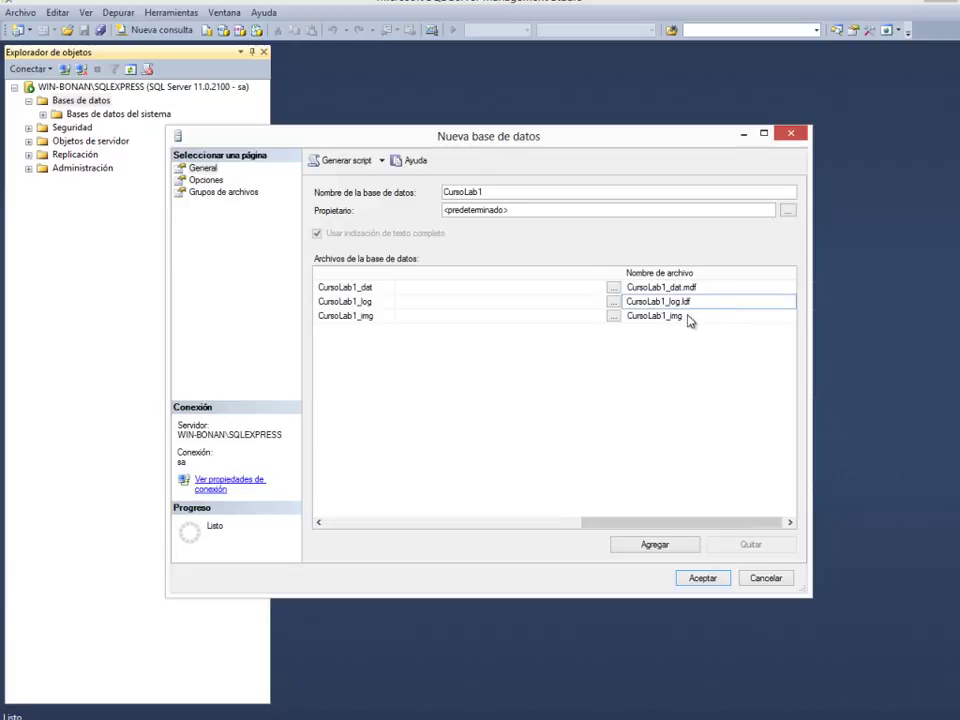
left_click(707, 317)
type(".ndf")
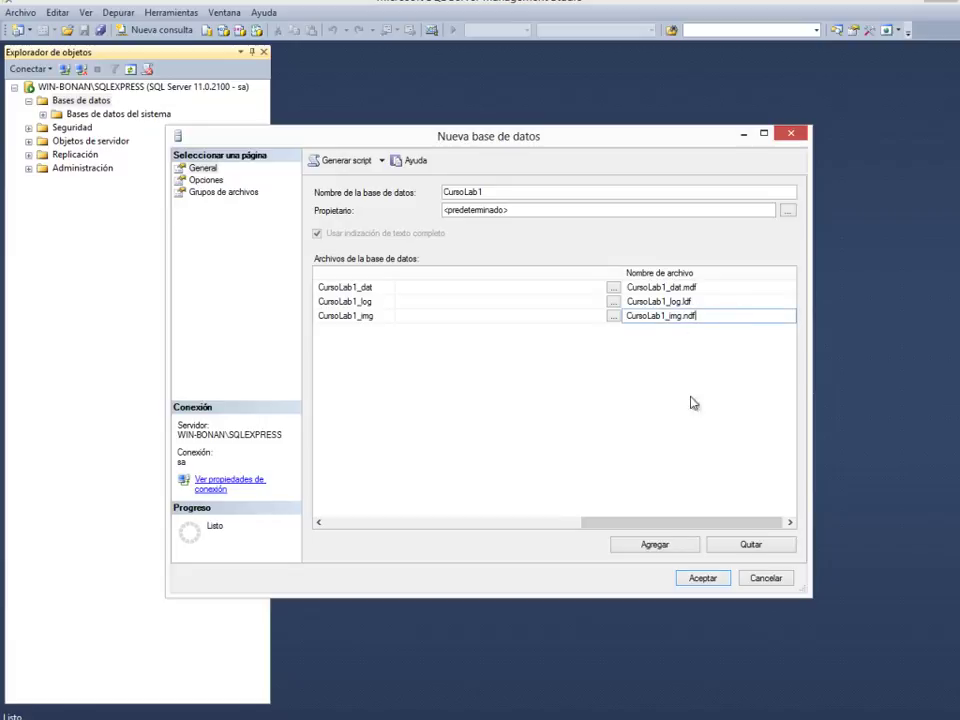
left_click_drag(722, 524, 452, 534)
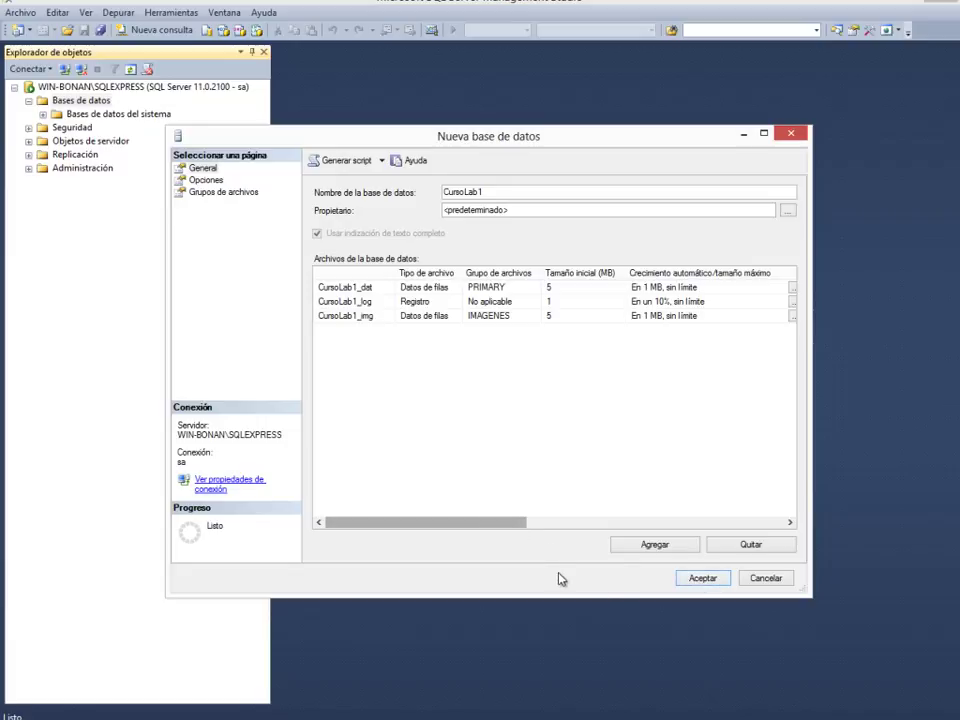
left_click(690, 580)
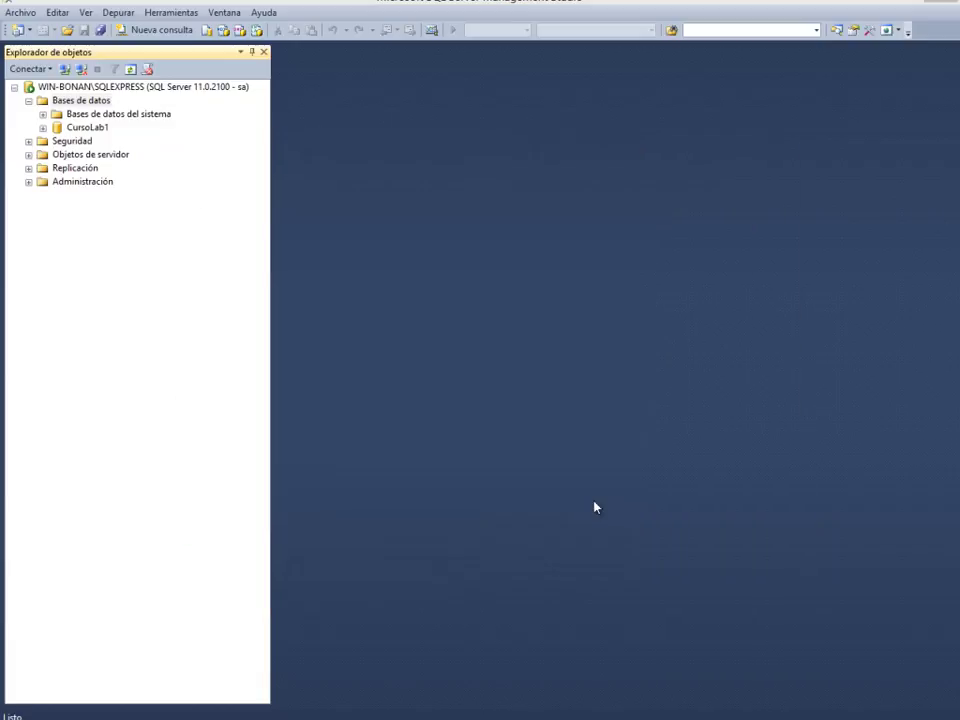
Step: Examine the CursoLab1 database's object folders, including tables, views, stored procedures and security users, and collapse them again
left_click(84, 129)
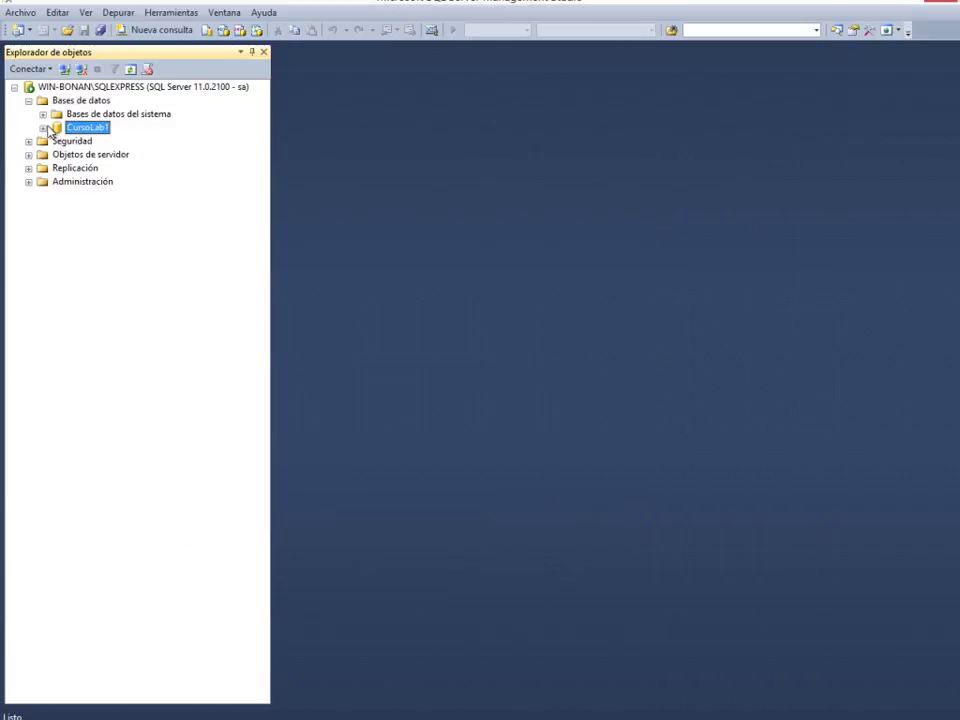
left_click(42, 128)
left_click(57, 155)
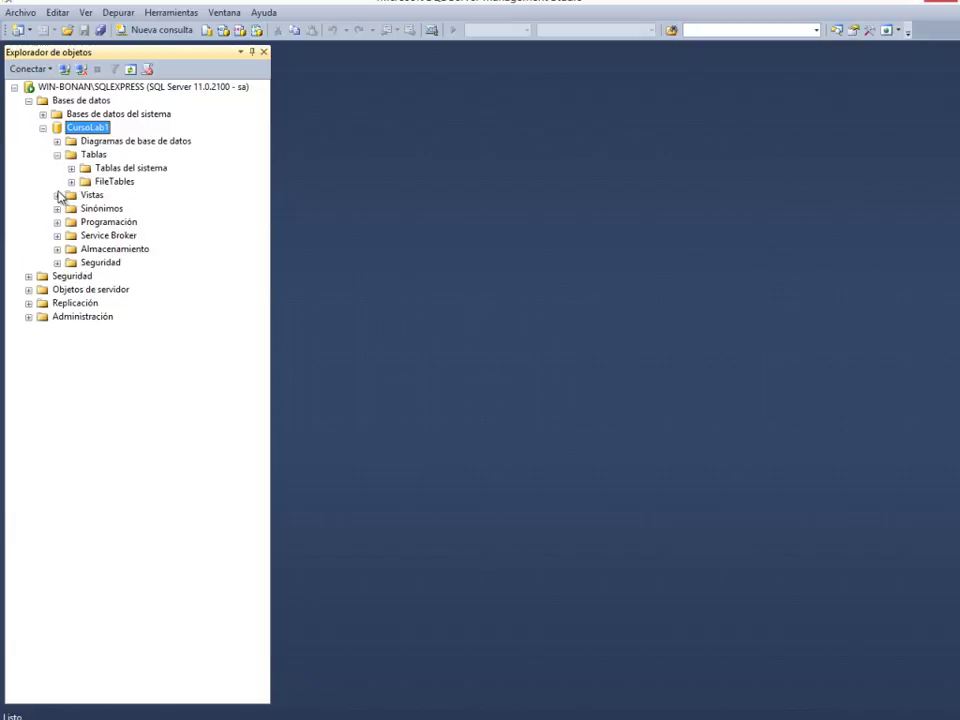
left_click(57, 195)
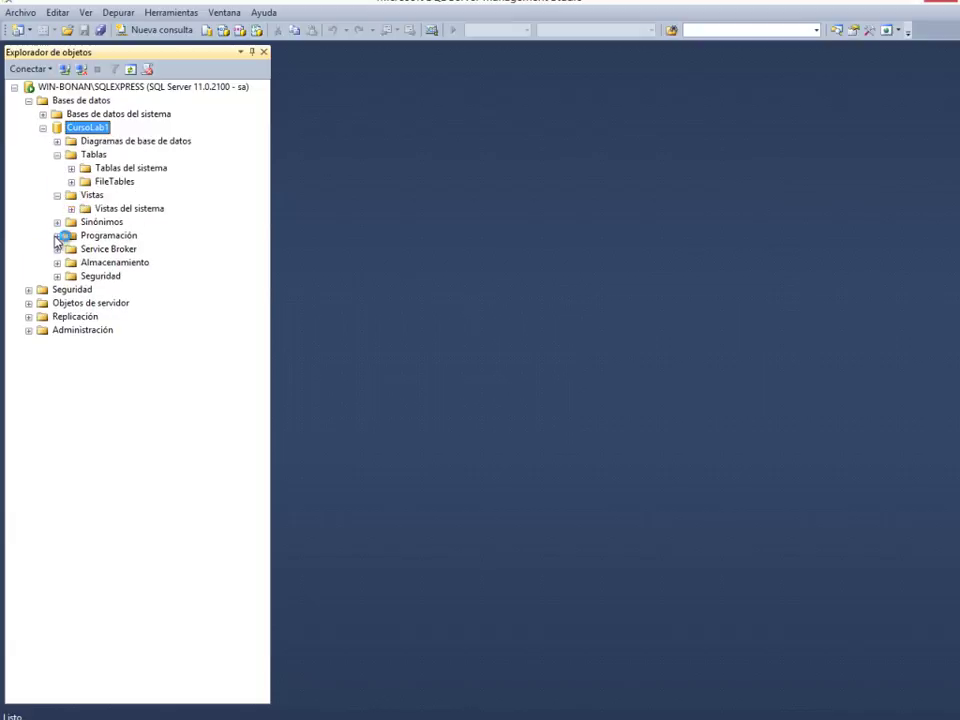
left_click(57, 236)
left_click(71, 249)
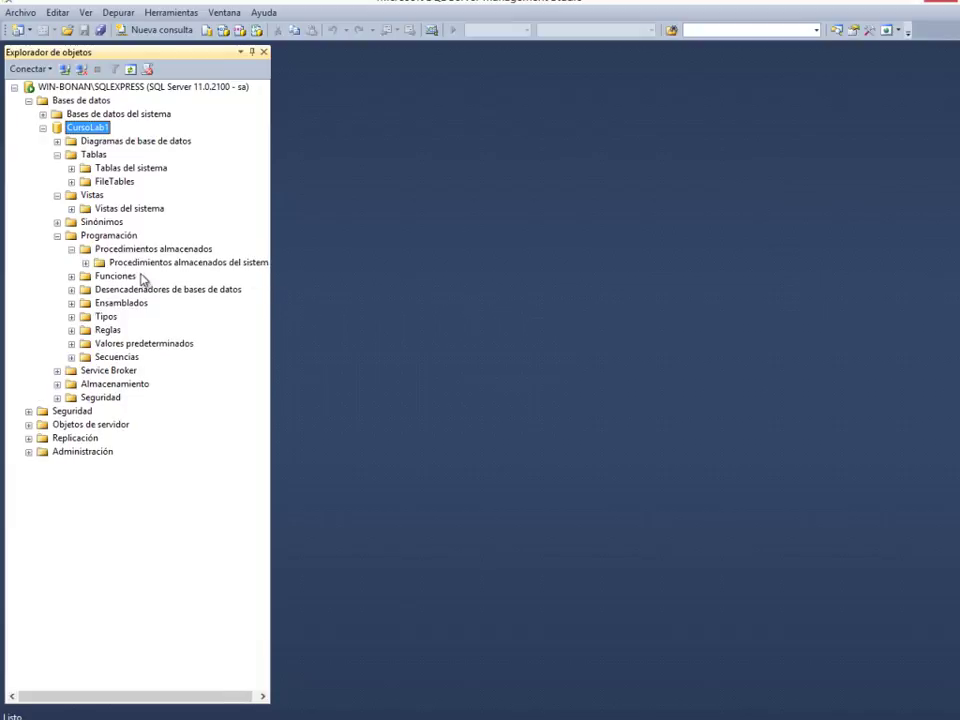
left_click(57, 398)
left_click(71, 411)
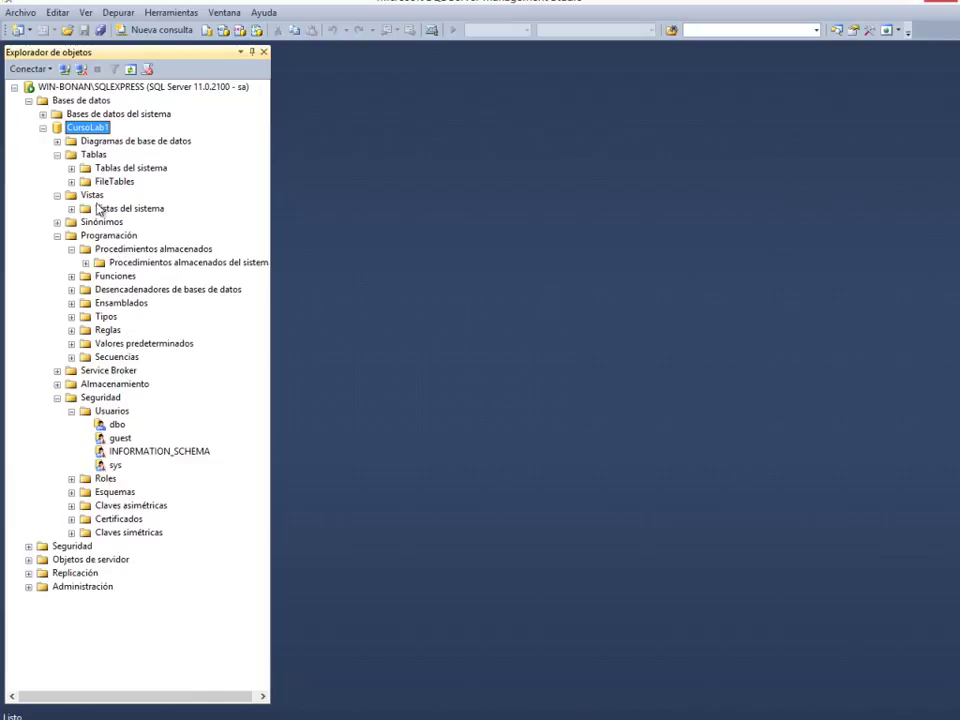
left_click(57, 155)
left_click(57, 168)
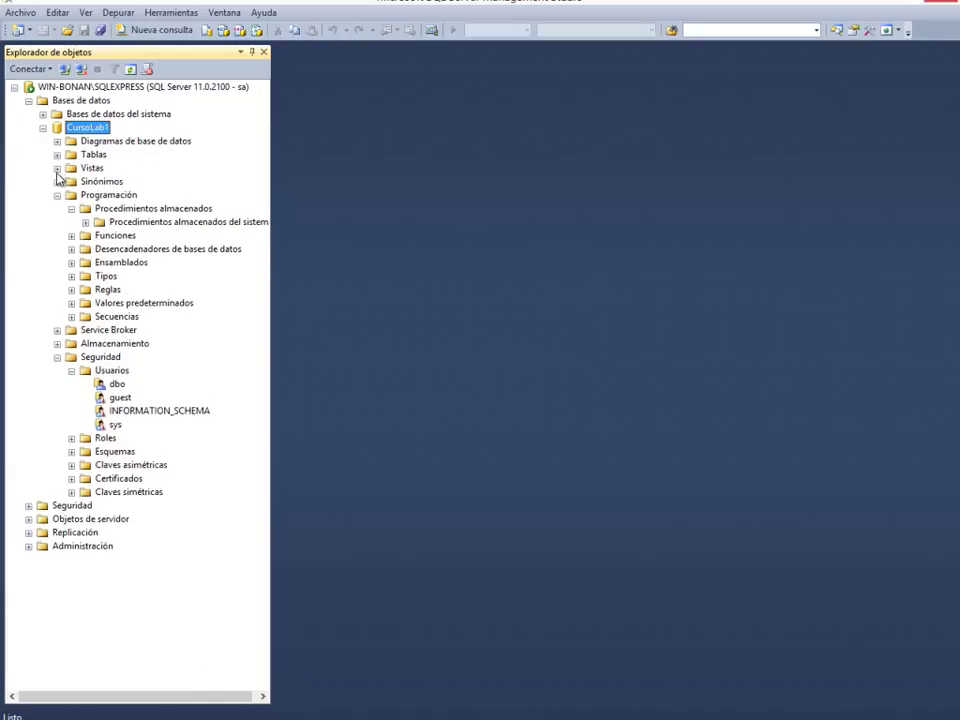
left_click(57, 195)
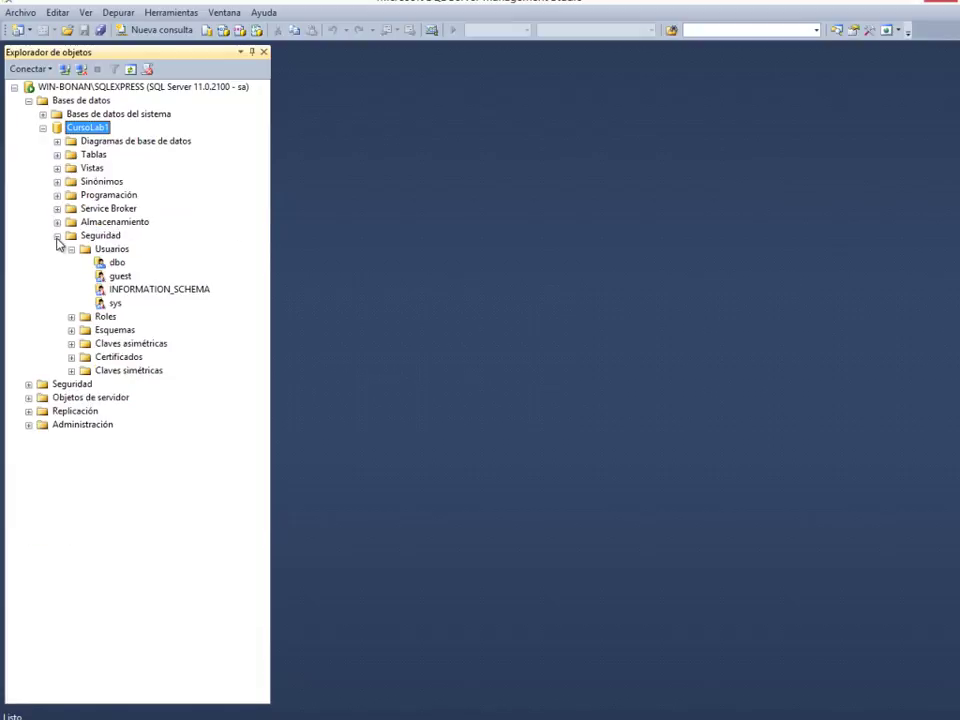
left_click(57, 236)
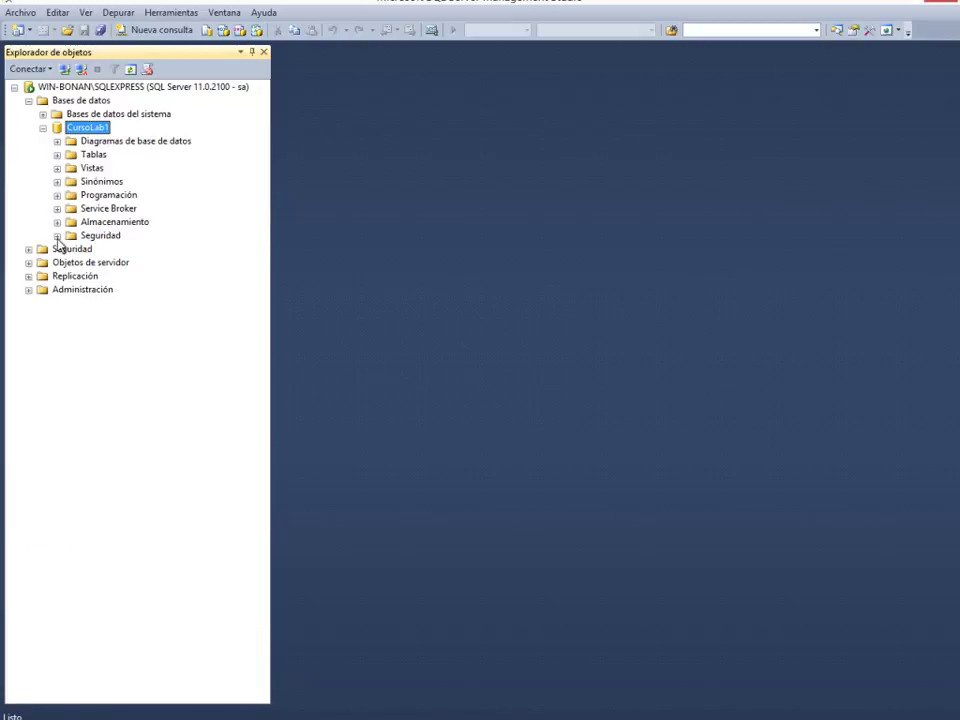
Step: Take the CursoLab1 database offline and dismiss the result window
right_click(98, 134)
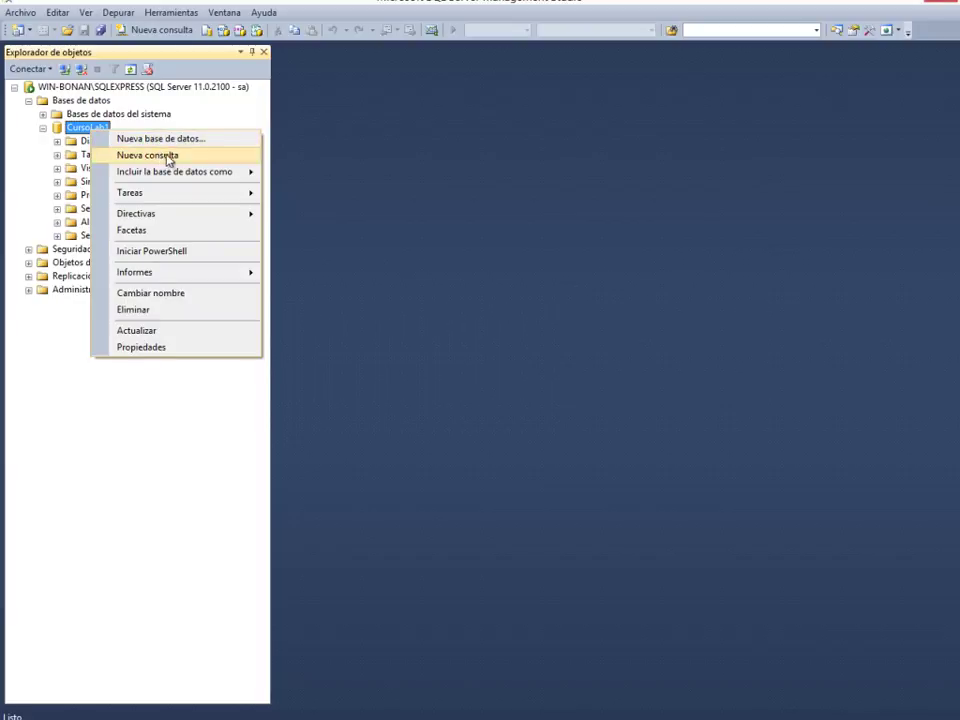
mouse_move(235, 174)
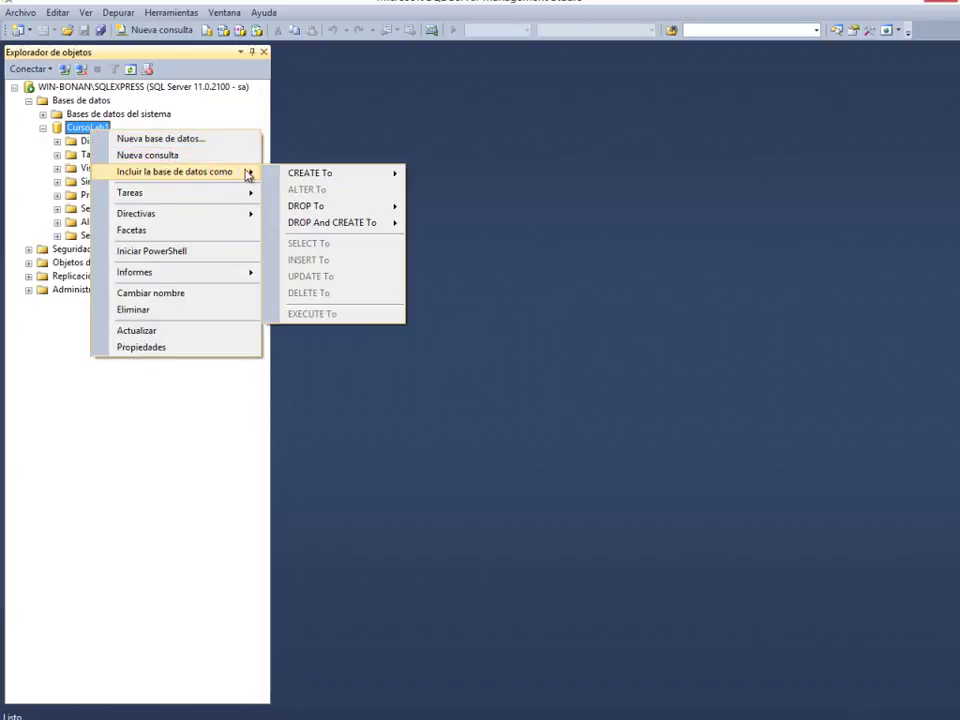
mouse_move(276, 174)
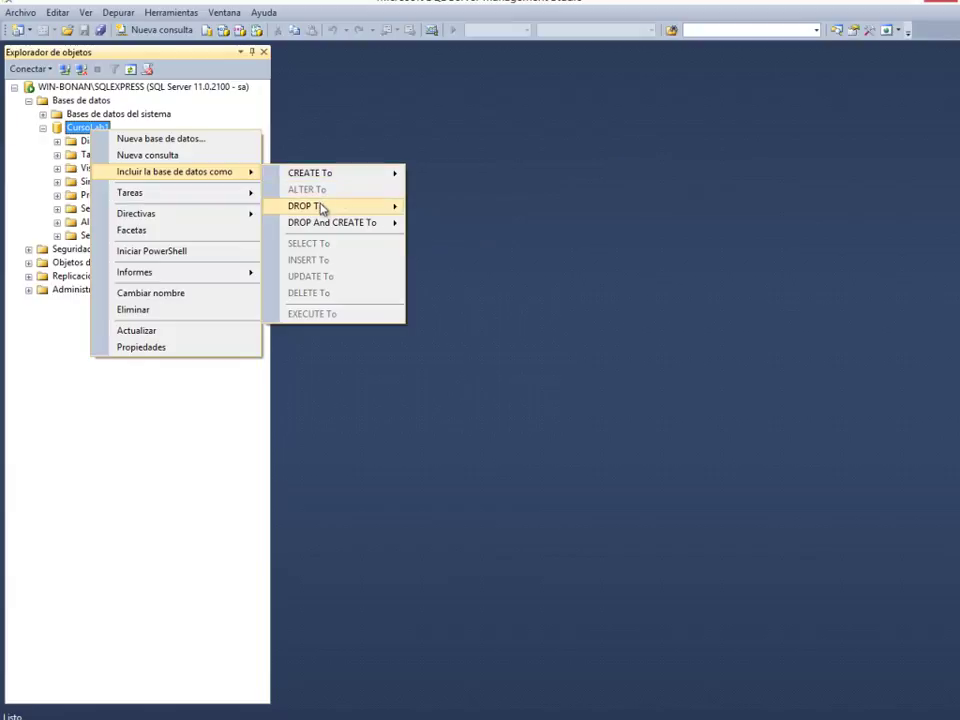
mouse_move(322, 207)
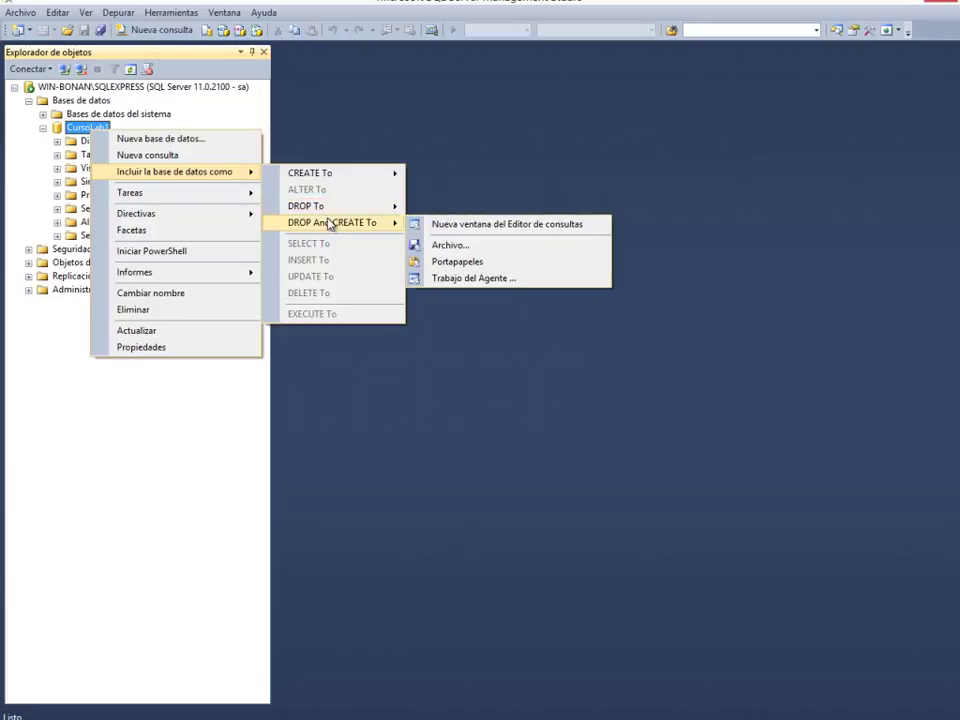
mouse_move(165, 199)
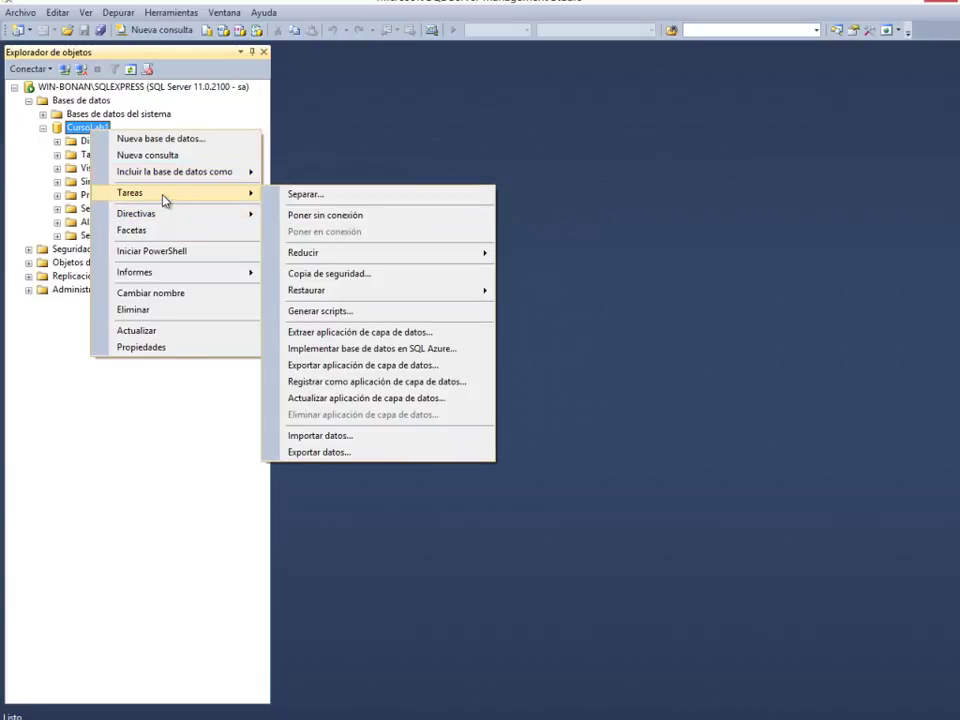
left_click(333, 217)
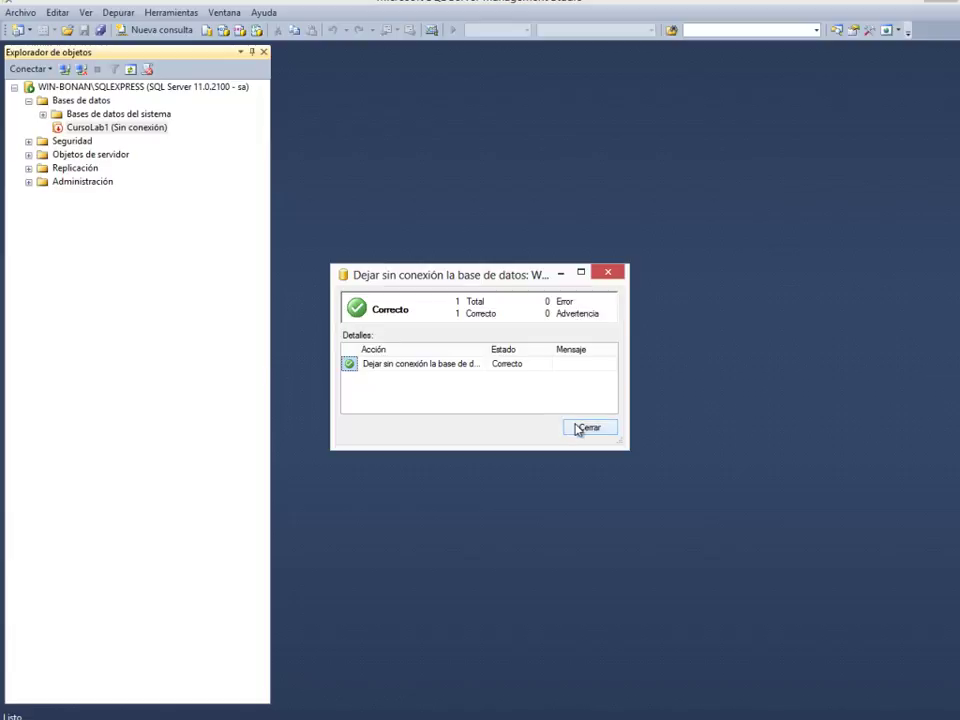
left_click(581, 427)
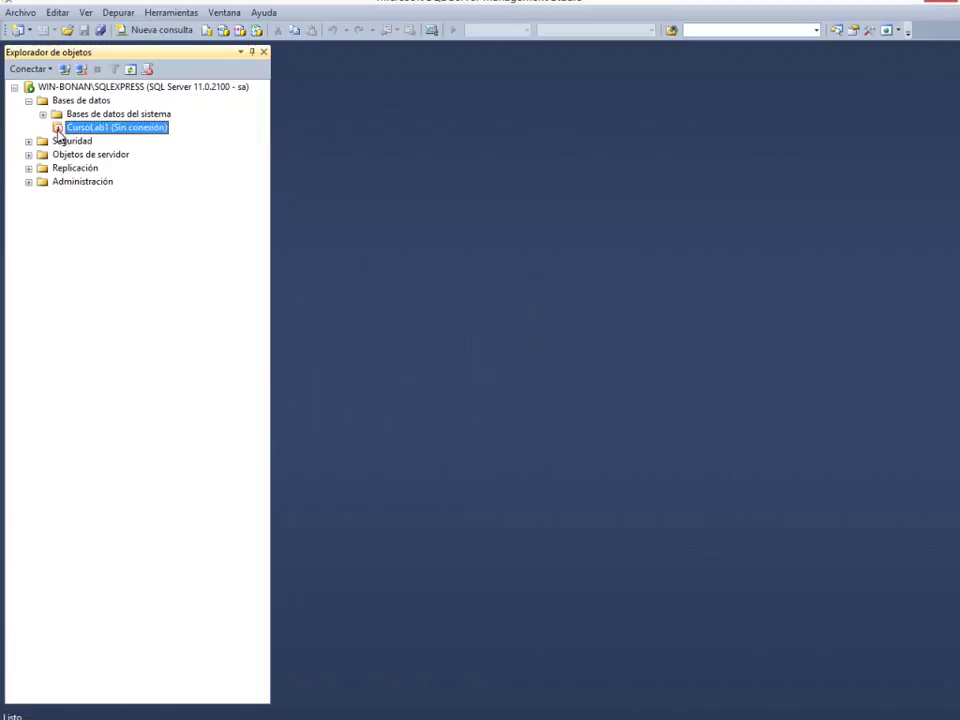
Step: Bring the CursoLab1 database back online and dismiss the result window
right_click(88, 128)
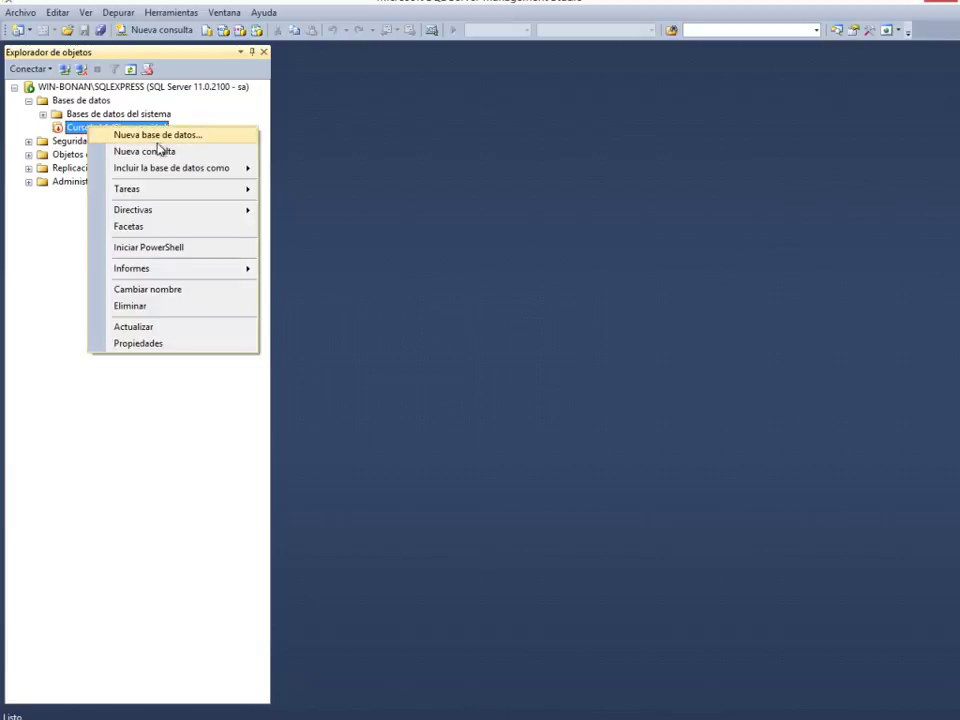
mouse_move(189, 193)
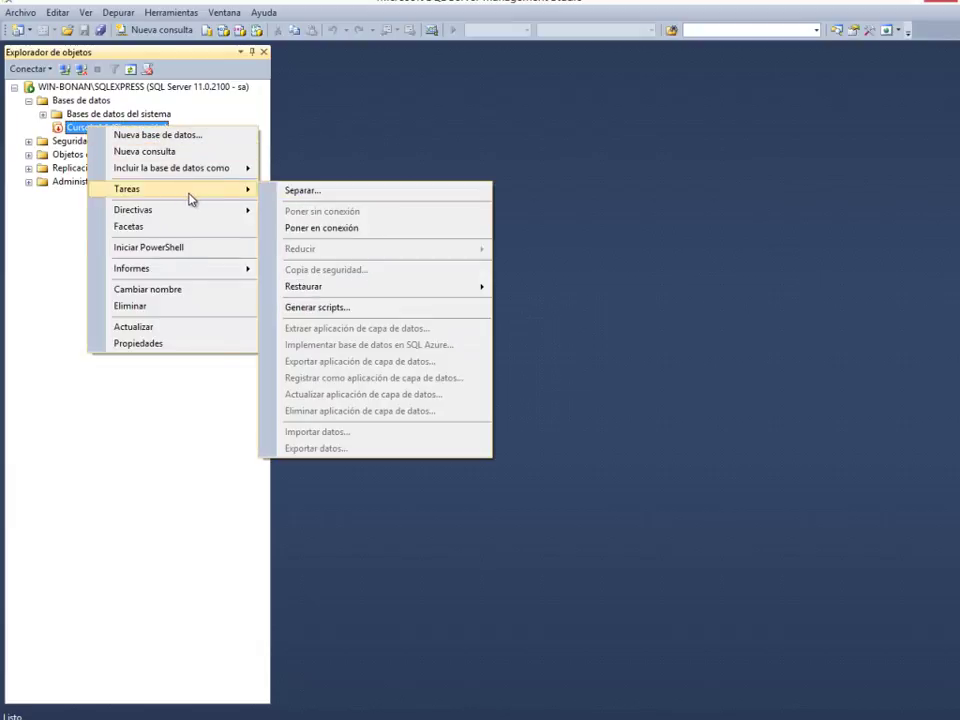
left_click(309, 230)
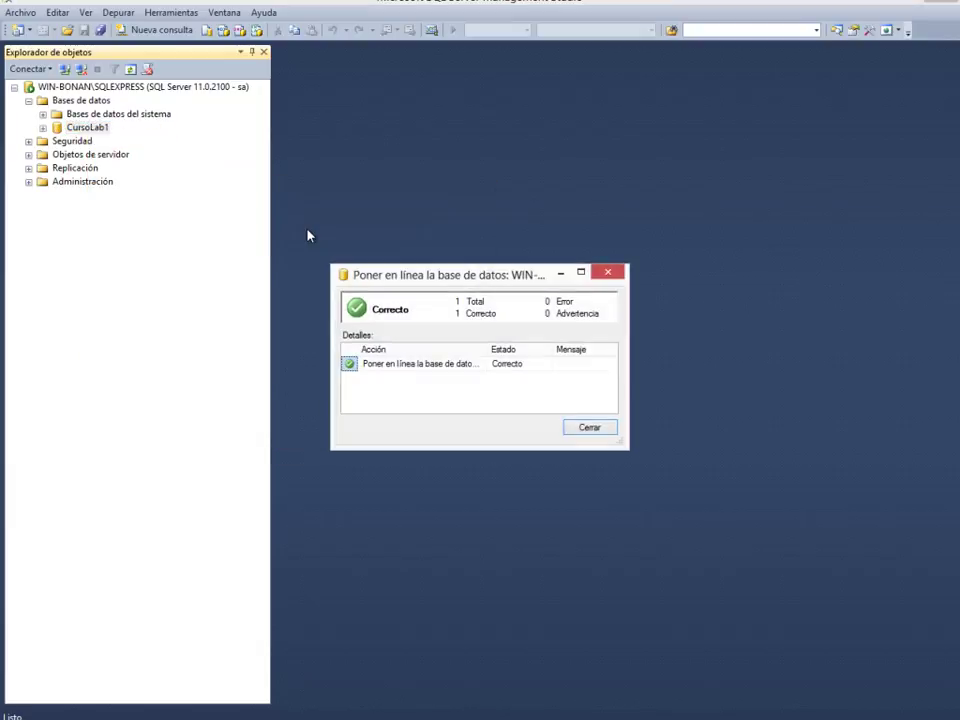
left_click(590, 428)
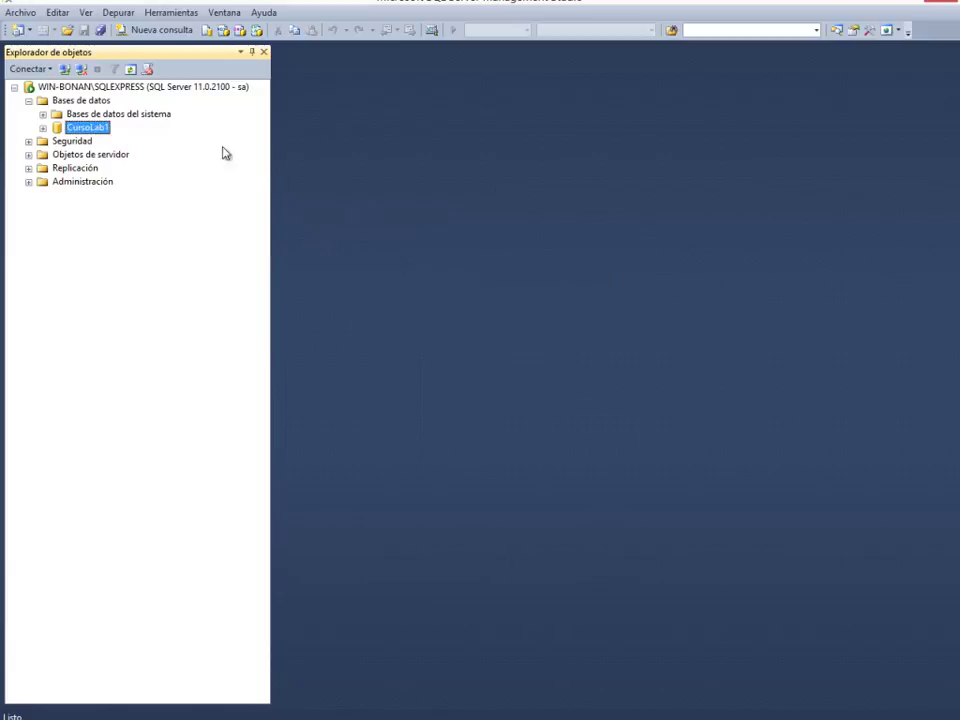
Step: Detach the CursoLab1 database from the server and check the contents of the system databases folder
right_click(90, 128)
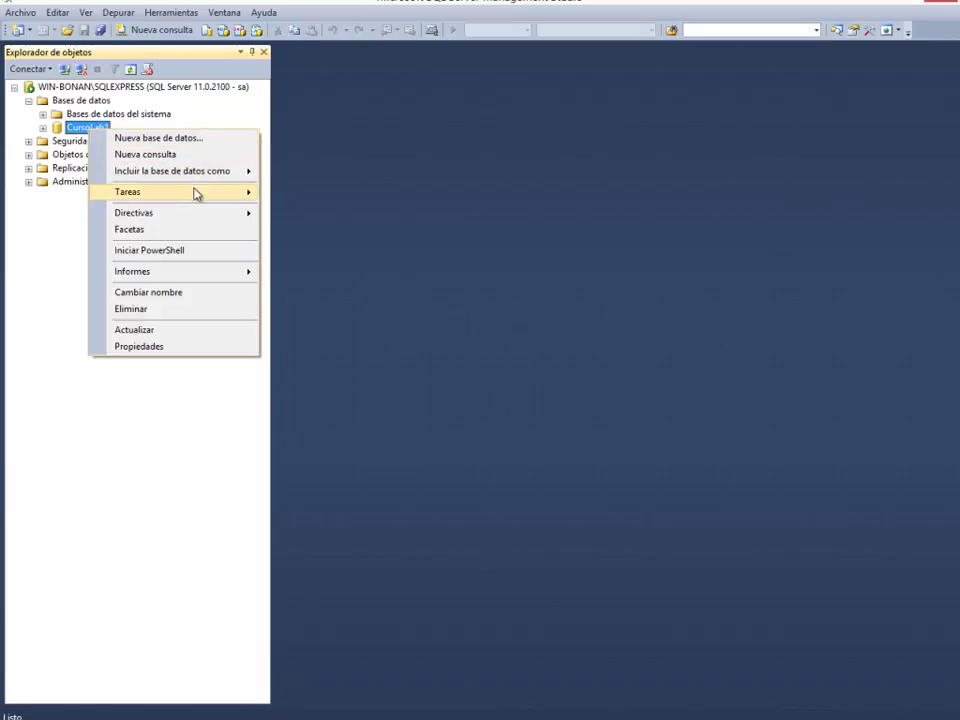
mouse_move(197, 195)
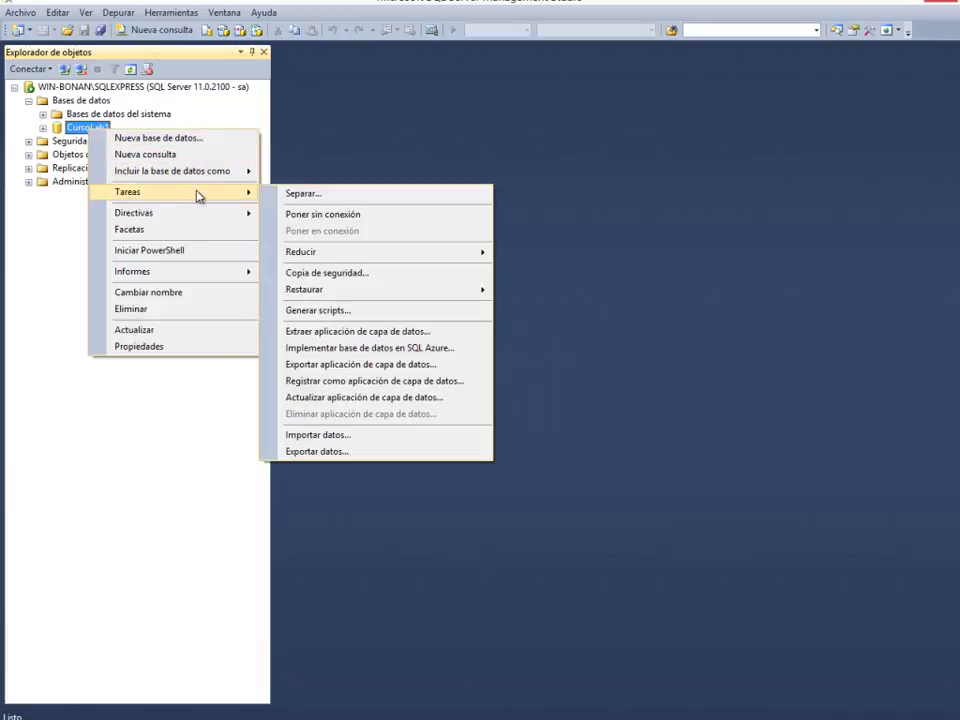
left_click(302, 194)
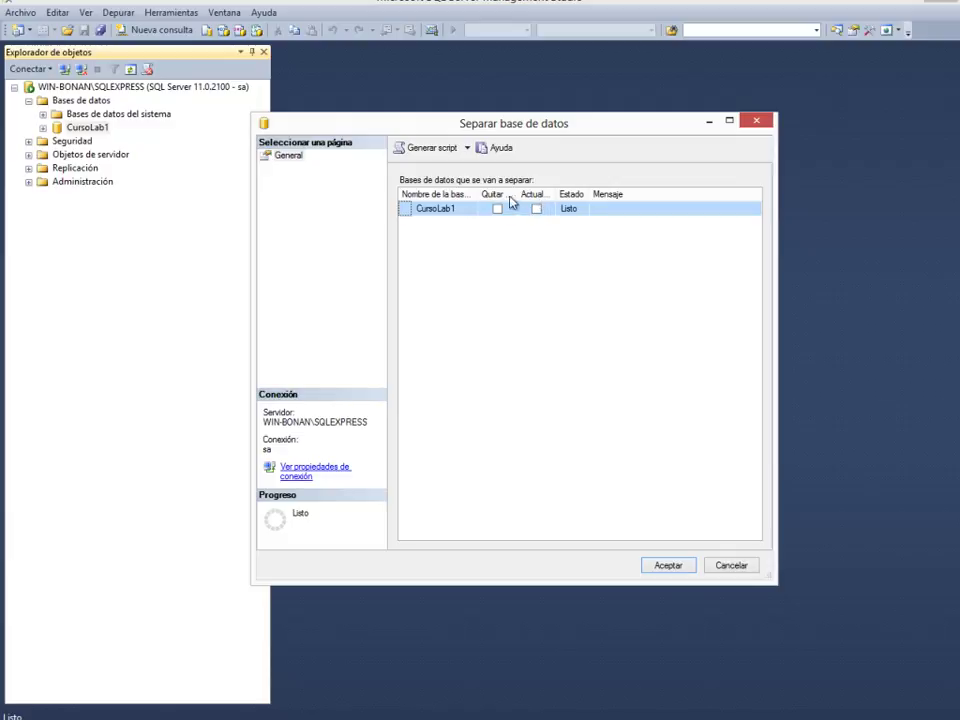
left_click_drag(514, 192, 663, 191)
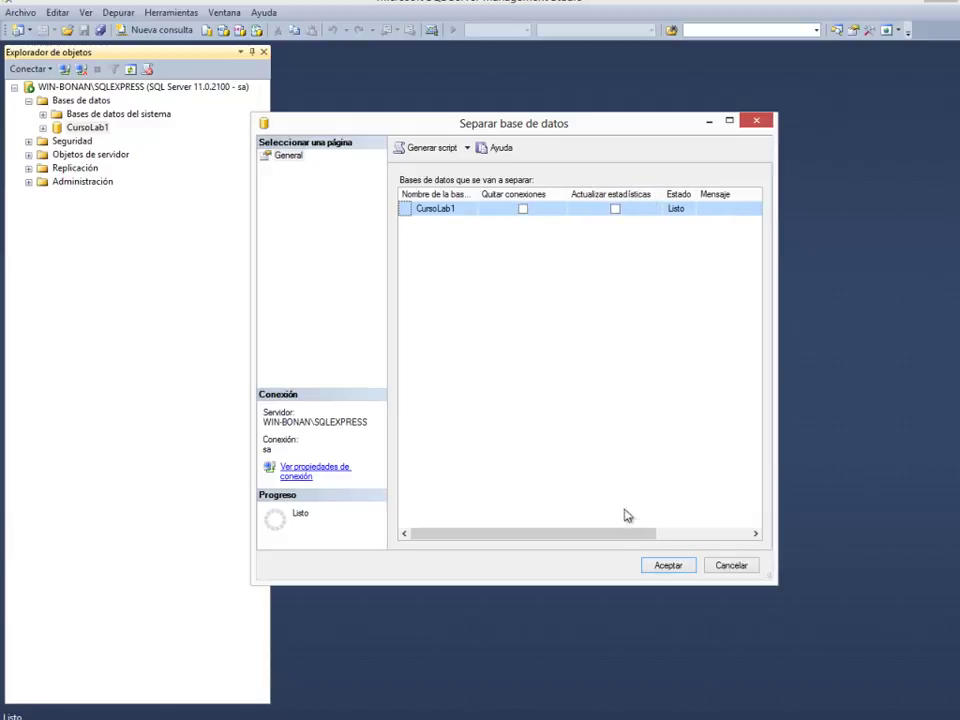
left_click(667, 566)
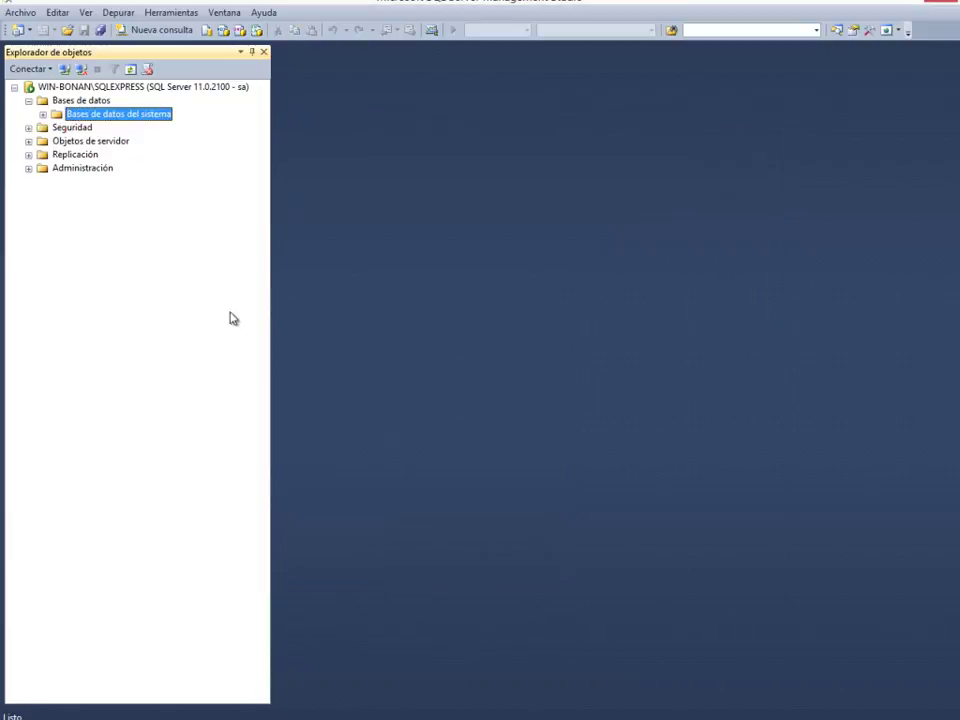
left_click(43, 114)
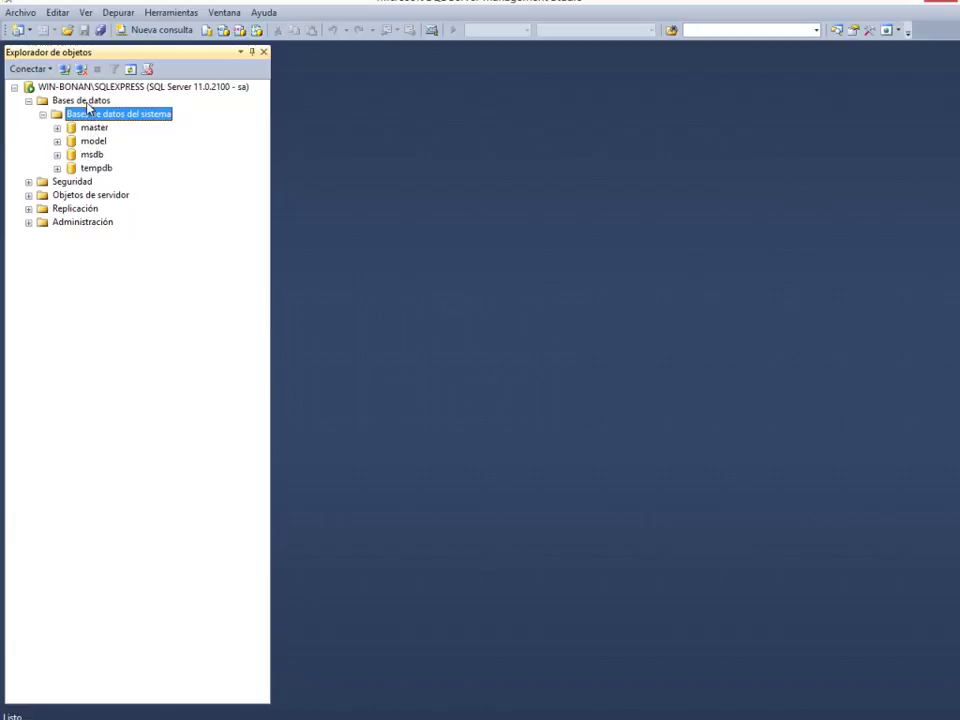
left_click(43, 114)
Step: Start attaching a database and add CursoLab1_dat.mdf from C:\apli\Data as the file to attach
left_click(69, 104)
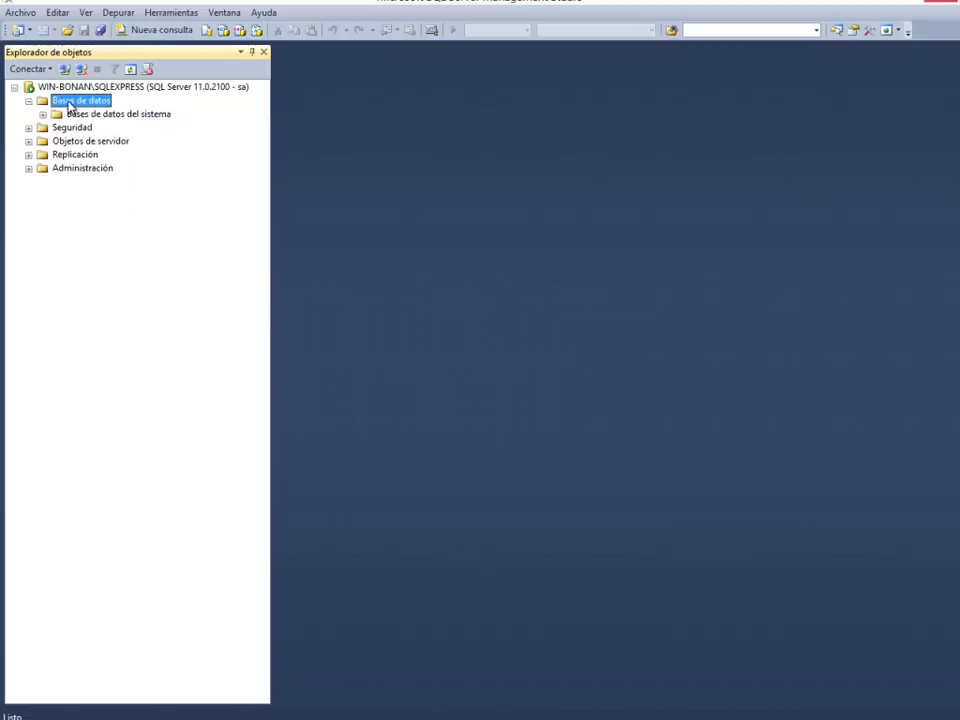
right_click(69, 104)
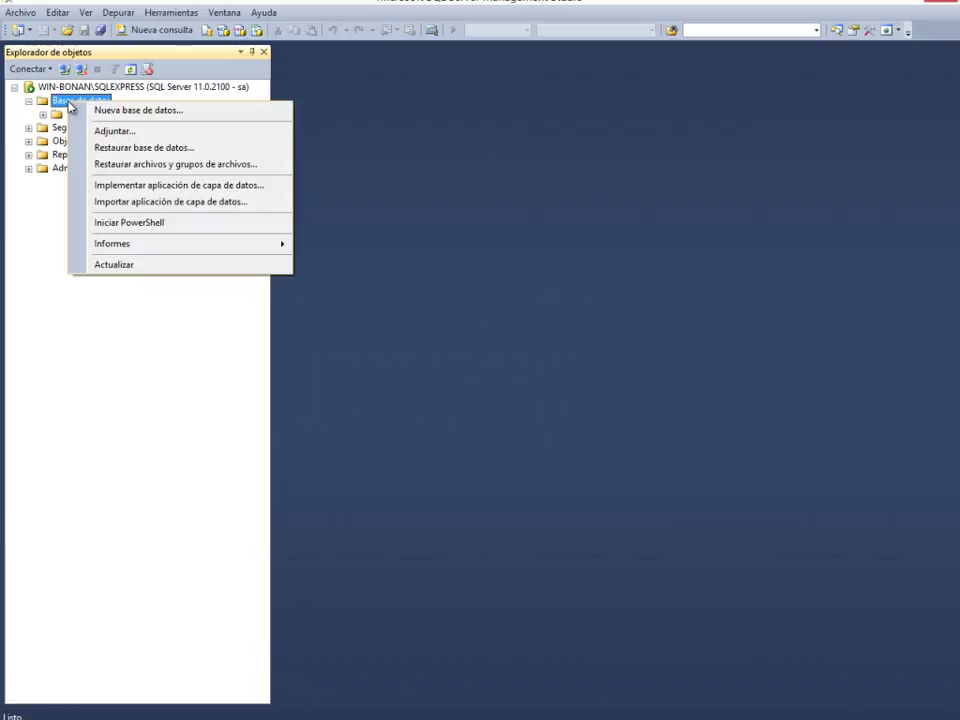
left_click(118, 130)
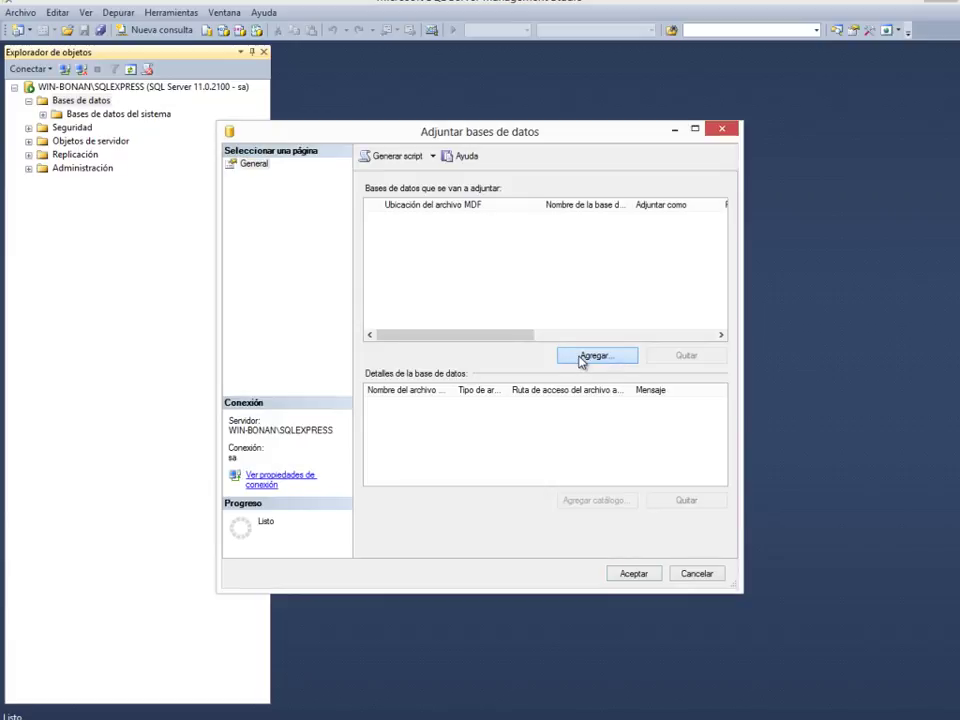
left_click(582, 359)
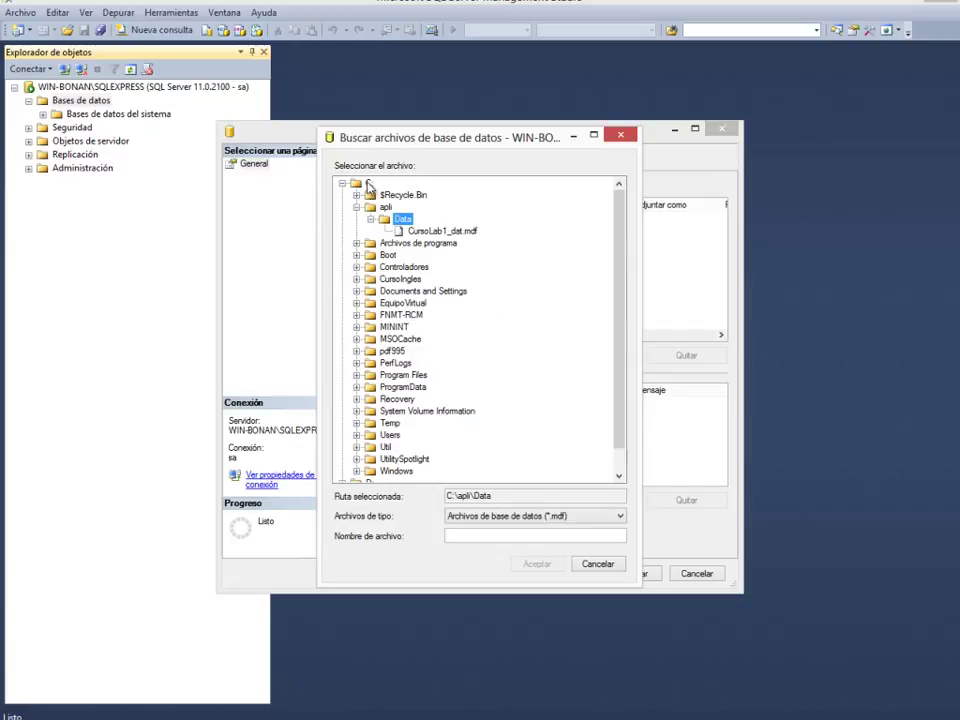
left_click(439, 232)
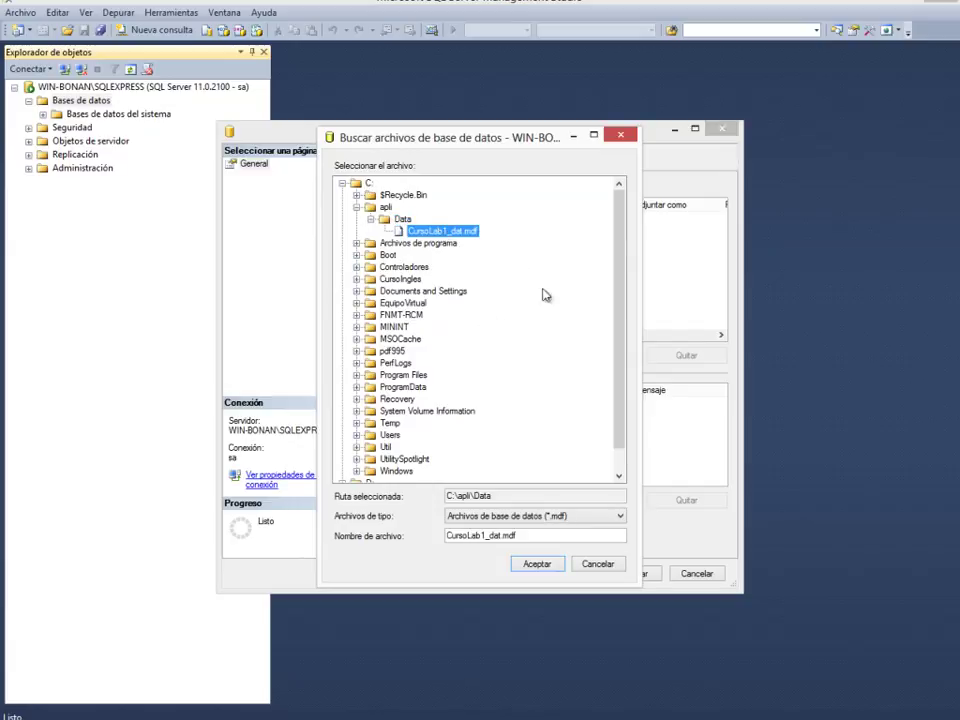
left_click(538, 566)
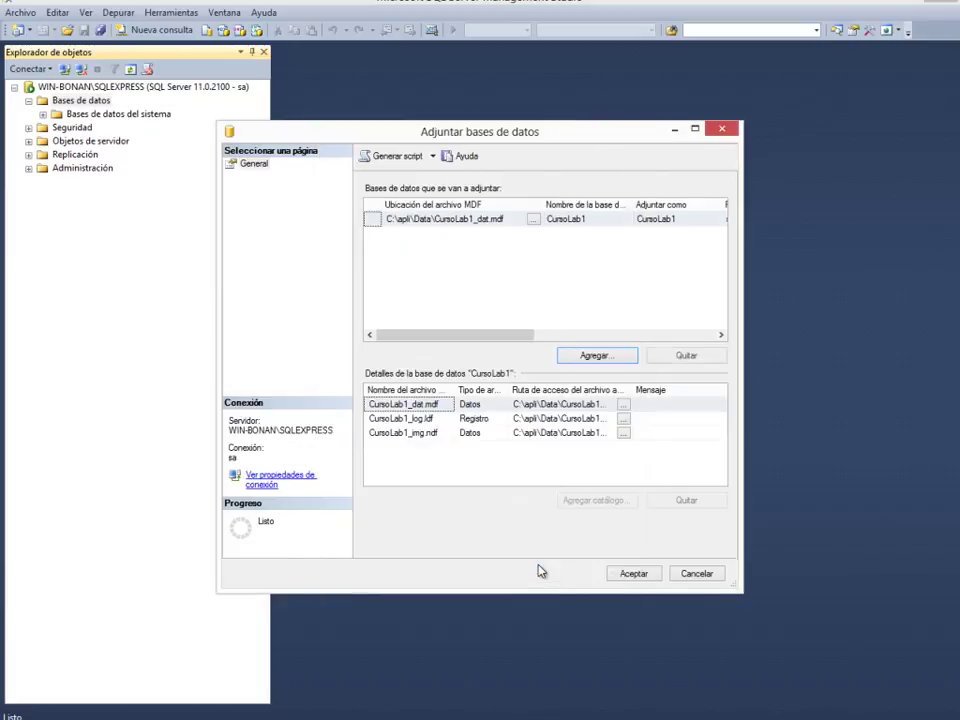
Step: Widen the file detail columns to show the full original file names and current paths, and attach the CursoLab1 database
left_click_drag(630, 387, 655, 387)
left_click(615, 403)
left_click_drag(455, 387, 478, 387)
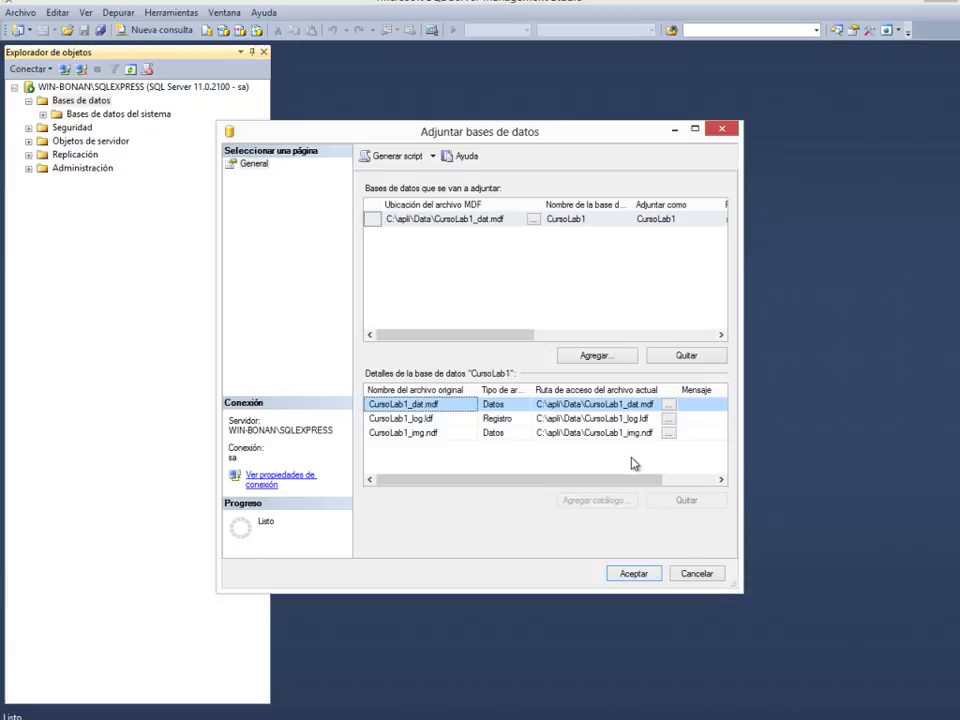
left_click(634, 576)
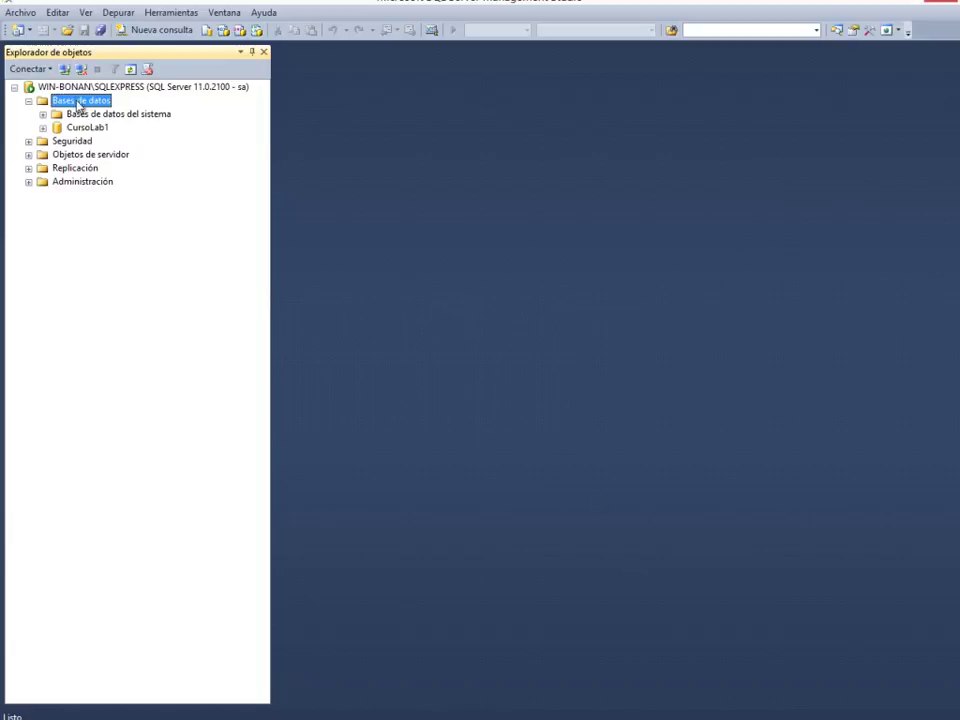
Step: Expand the attached CursoLab1 database to view its object folders and check its available database commands
left_click(43, 128)
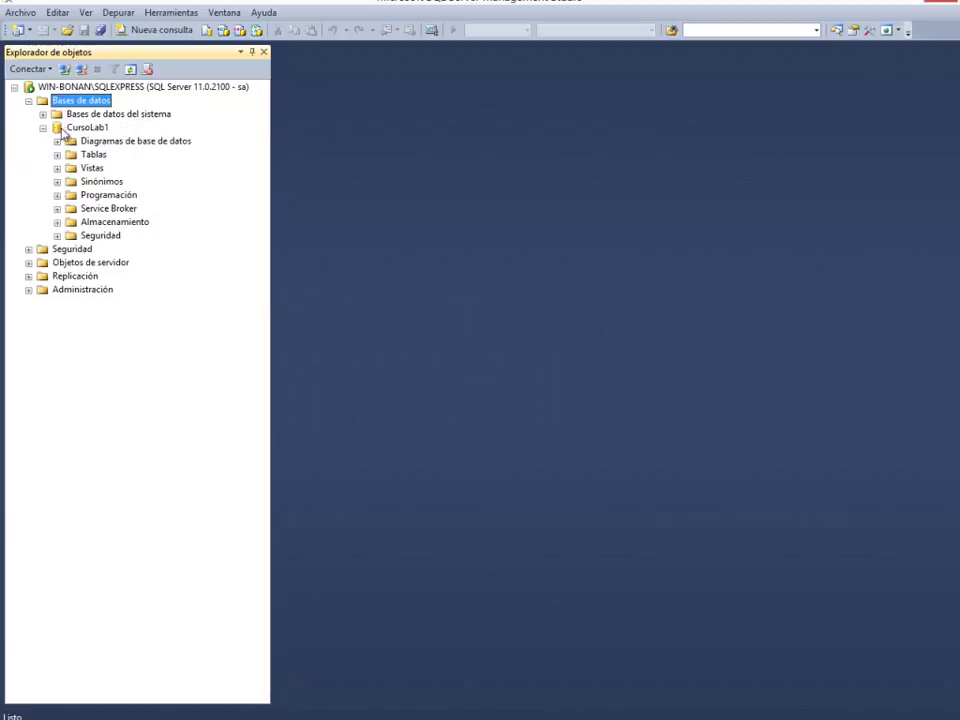
right_click(84, 128)
mouse_move(140, 194)
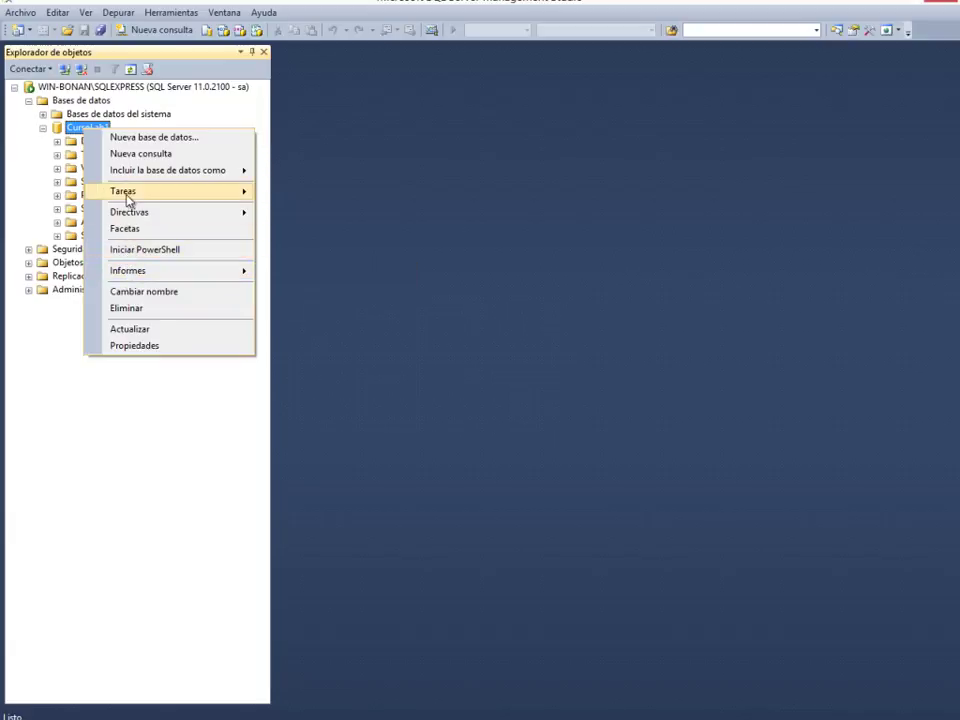
left_click(80, 130)
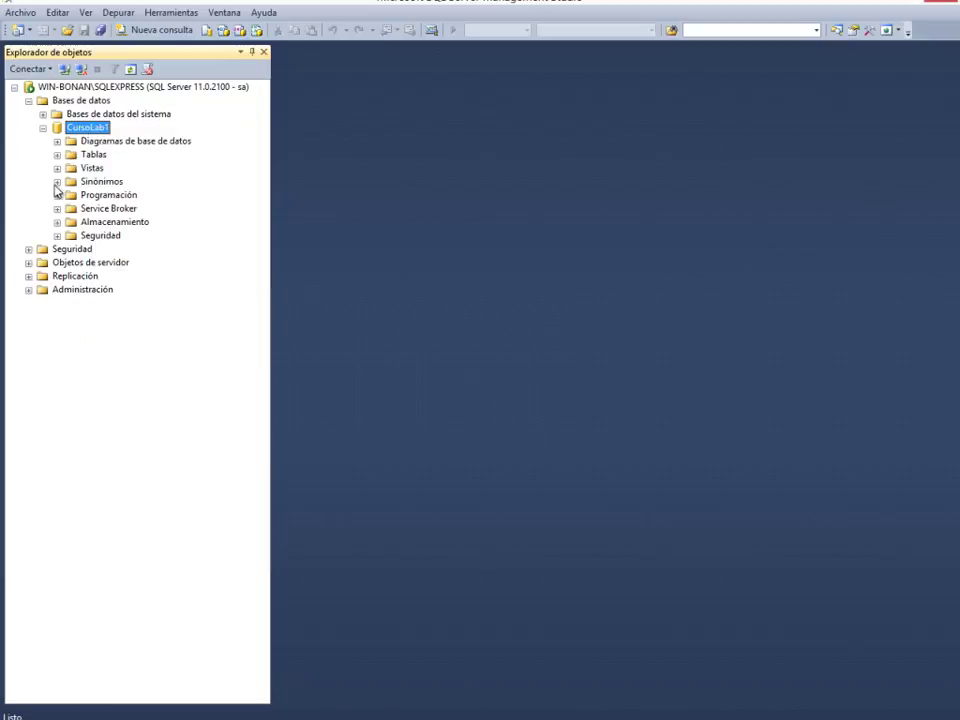